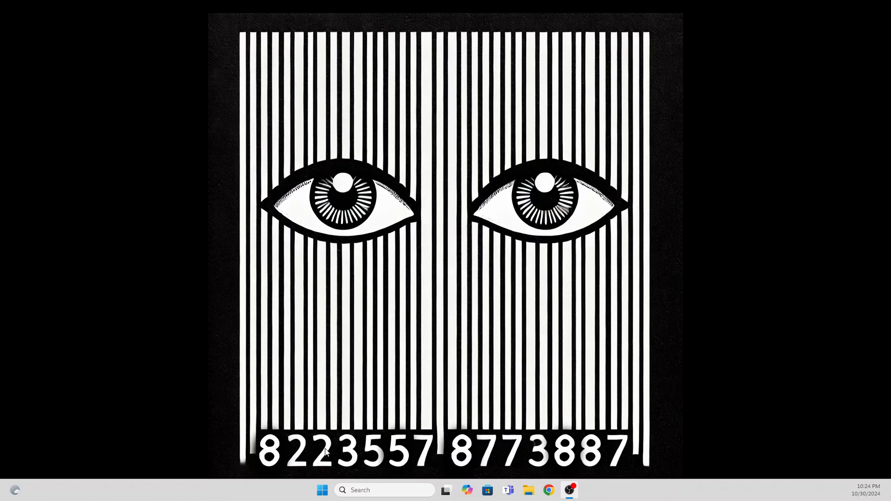
- Find and open Local Security Policy, and maximize its window
{"action": "left_click", "coordinate": [394, 493]}
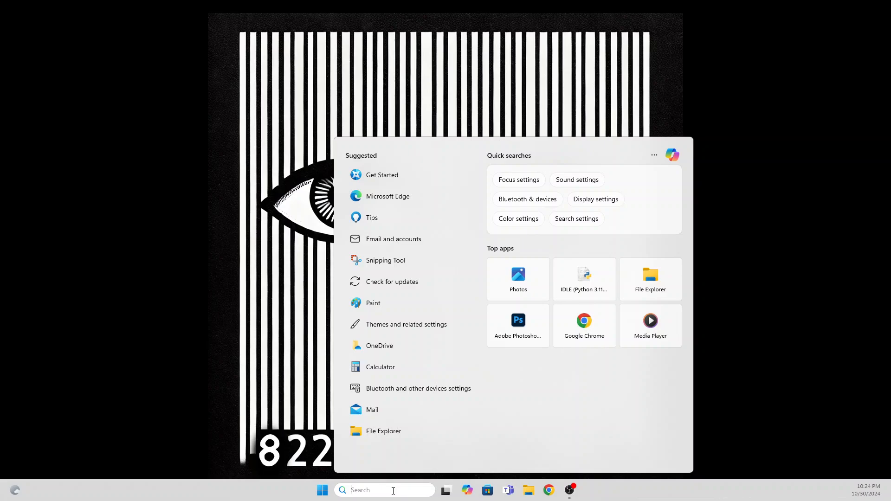
{"action": "type", "text": "local"}
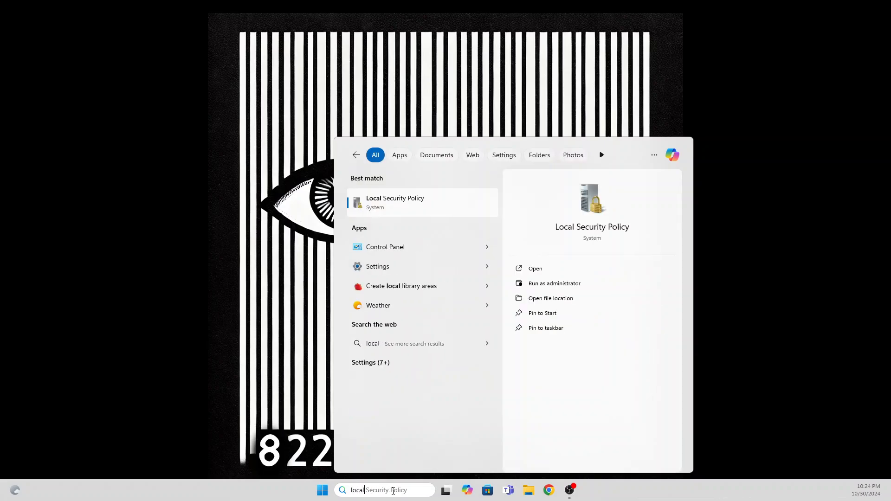
{"action": "left_click", "coordinate": [405, 207]}
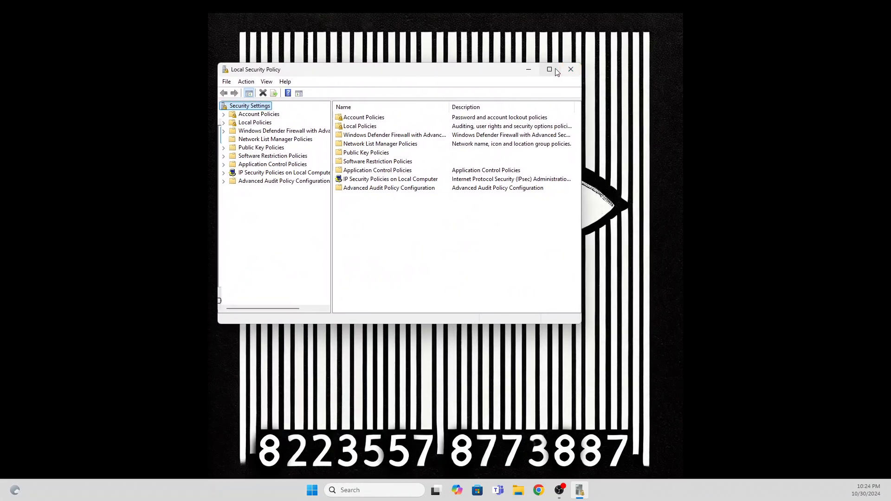
{"action": "left_click", "coordinate": [550, 69]}
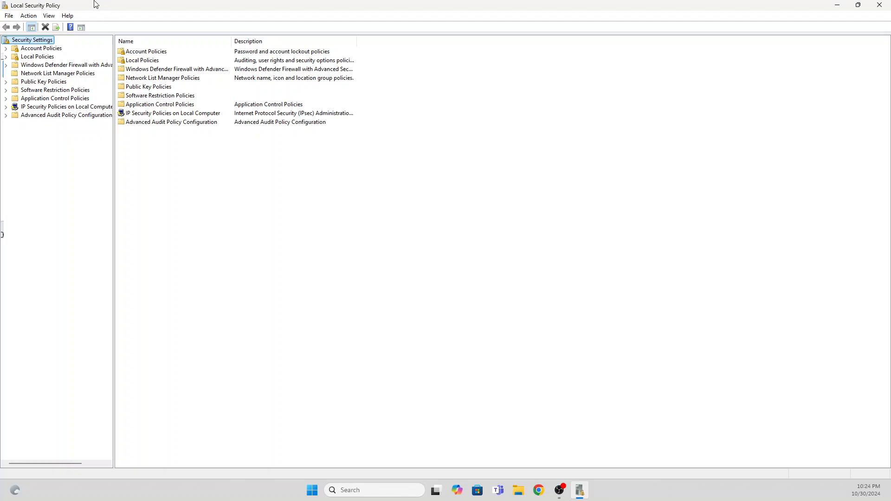
- Expand the policy categories under Security Settings, from Account Policies through Advanced Audit Policy Configuration
{"action": "left_click", "coordinate": [5, 48]}
{"action": "left_click", "coordinate": [6, 73]}
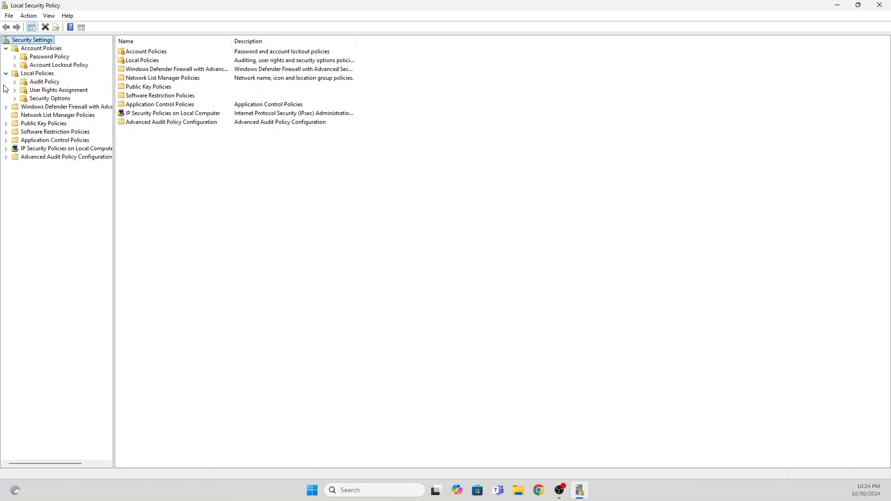
{"action": "left_click", "coordinate": [6, 106]}
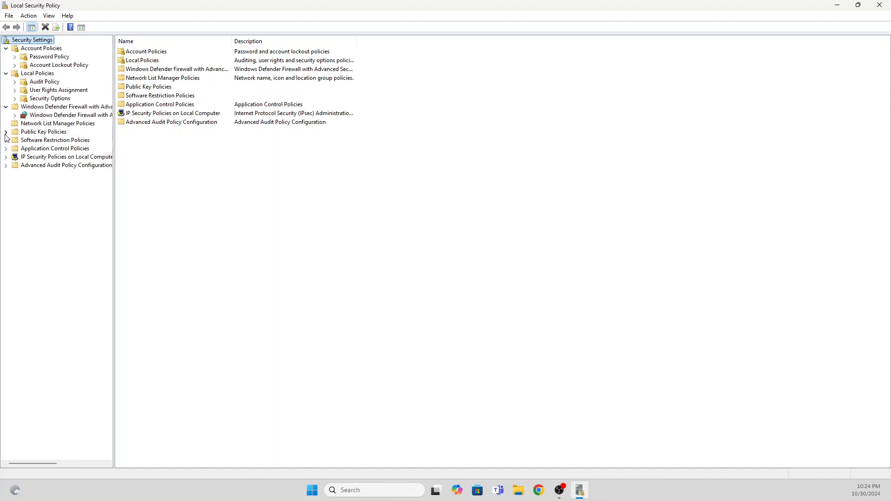
{"action": "left_click", "coordinate": [5, 132]}
{"action": "left_click", "coordinate": [5, 165]}
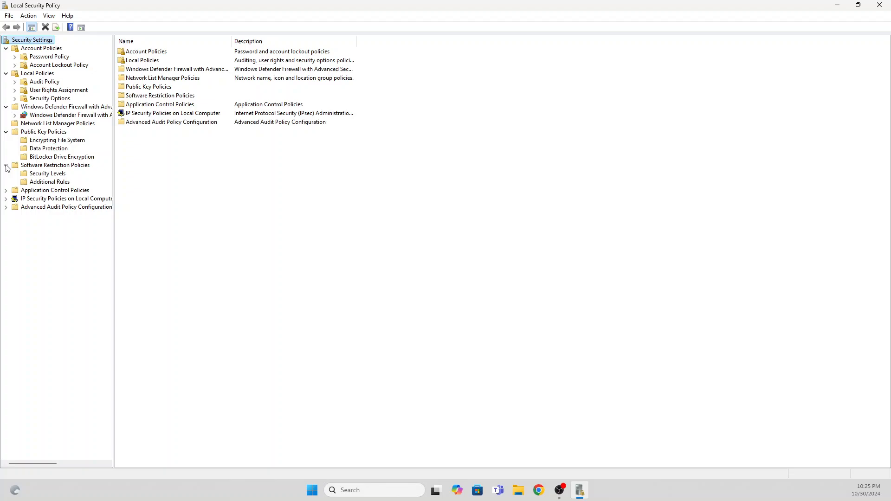
{"action": "left_click", "coordinate": [5, 191]}
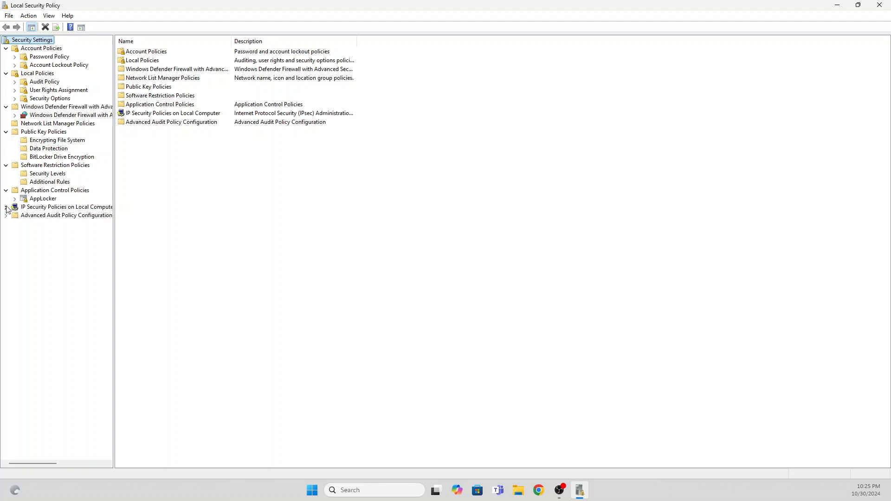
{"action": "left_click", "coordinate": [5, 207]}
{"action": "left_click", "coordinate": [6, 215]}
- Review the Password Policy settings and read the explanation of Enforce password history, leaving its properties unchanged
{"action": "left_click", "coordinate": [42, 58]}
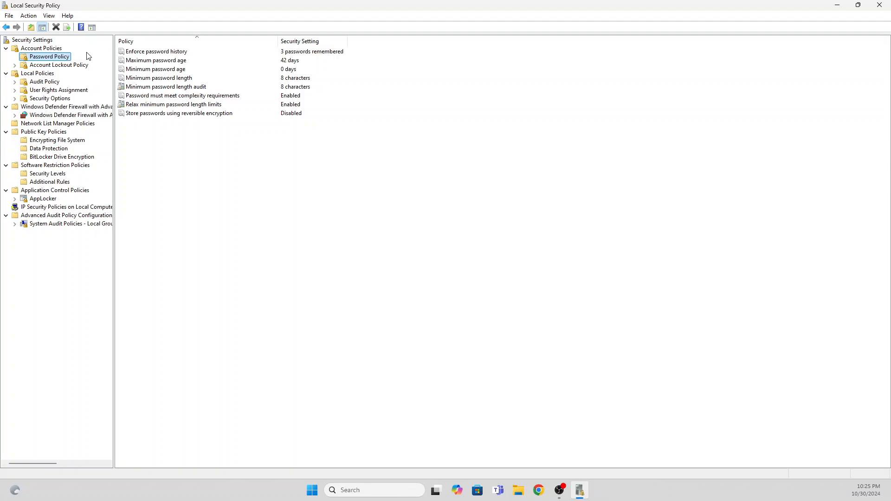
{"action": "double_click", "coordinate": [171, 52]}
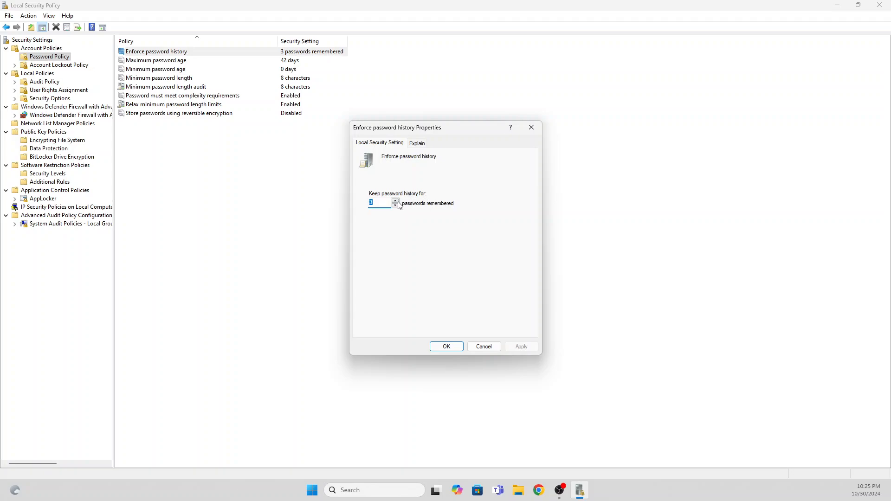
{"action": "left_click", "coordinate": [415, 144]}
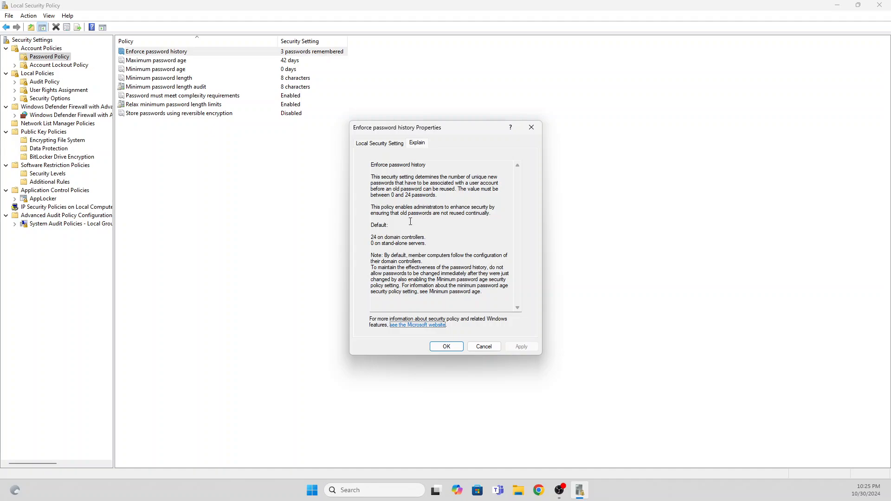
{"action": "left_click", "coordinate": [534, 131]}
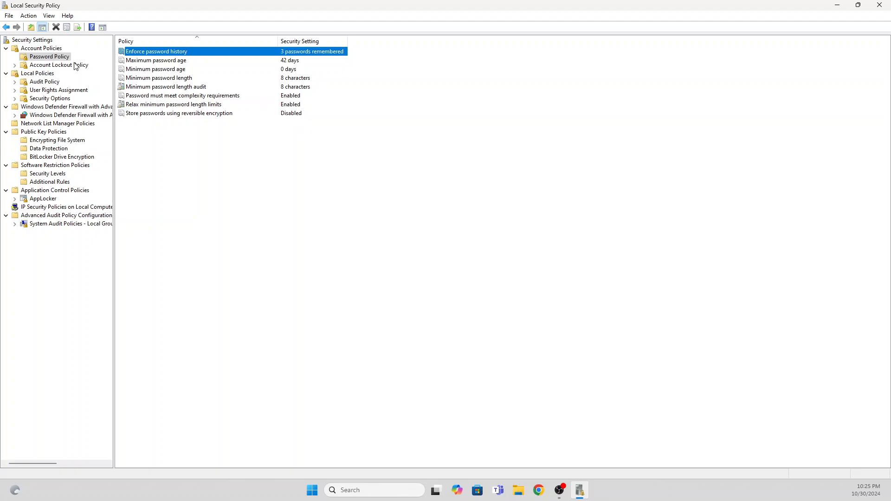
- Review the Account Lockout Policy settings and read the explanation of Account lockout threshold
{"action": "left_click", "coordinate": [45, 66]}
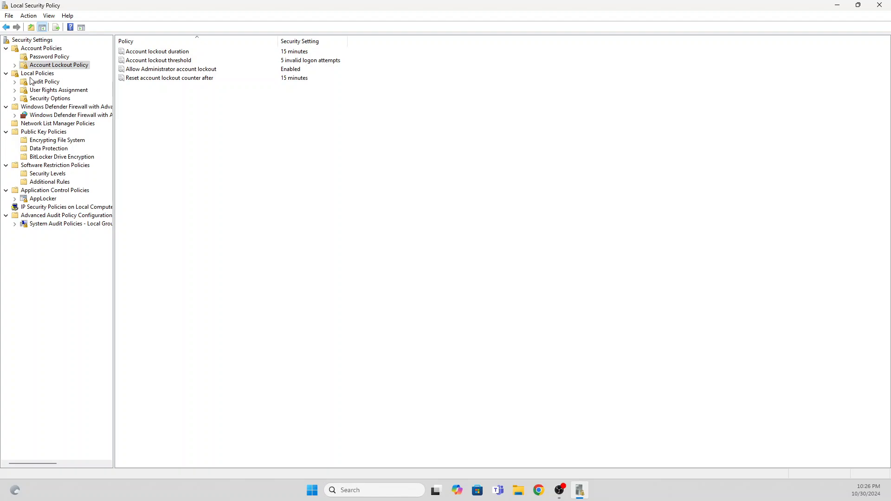
{"action": "double_click", "coordinate": [157, 61]}
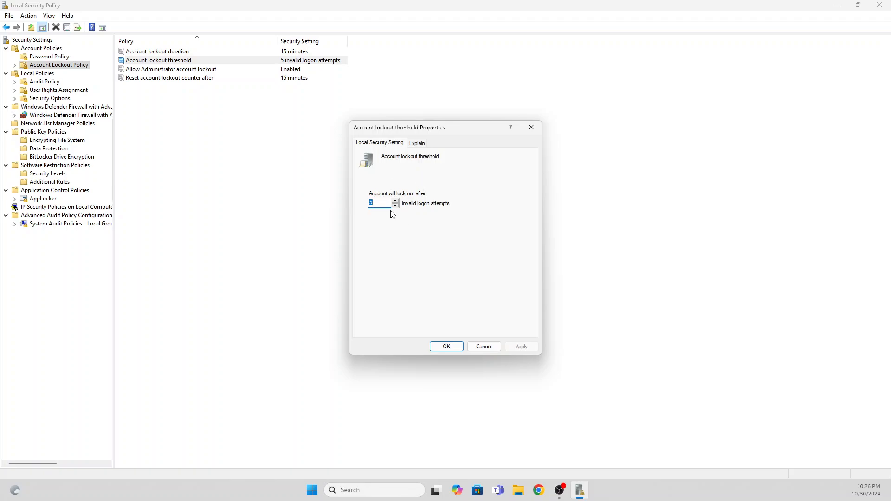
{"action": "left_click", "coordinate": [418, 143]}
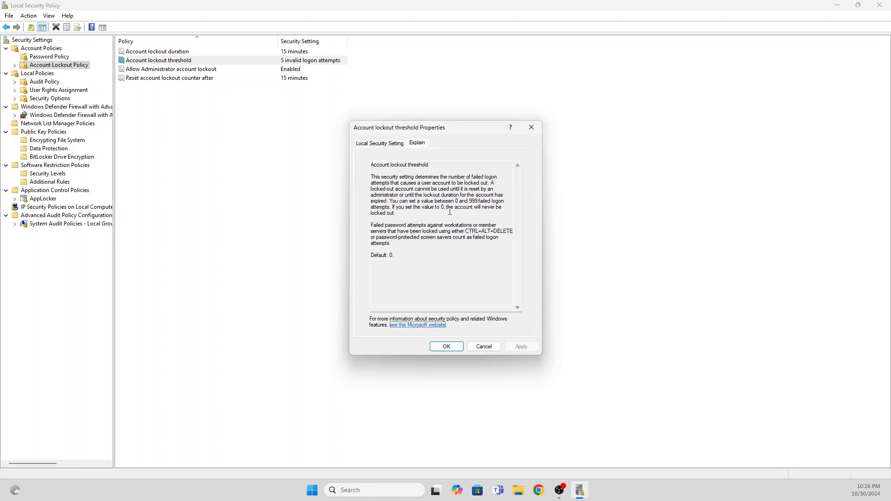
{"action": "left_click", "coordinate": [531, 129]}
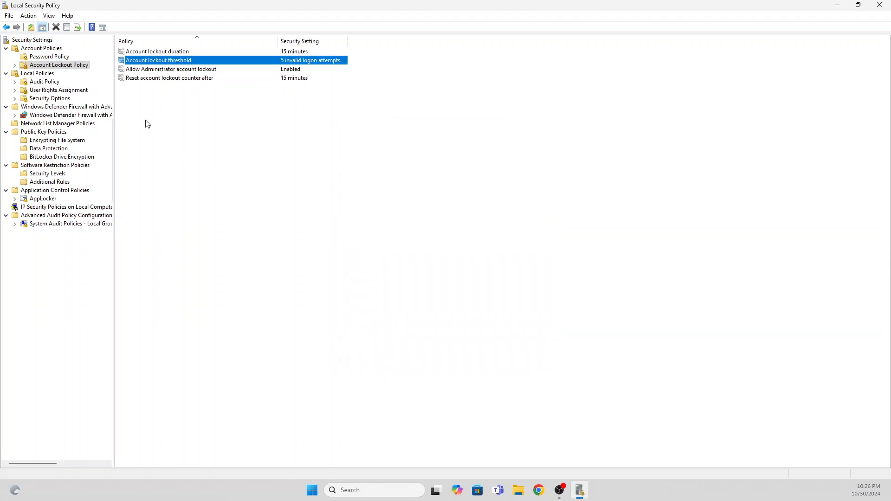
- In Audit Policy, examine the audited attempts for Audit account logon events and read through its explanation
{"action": "left_click", "coordinate": [42, 84]}
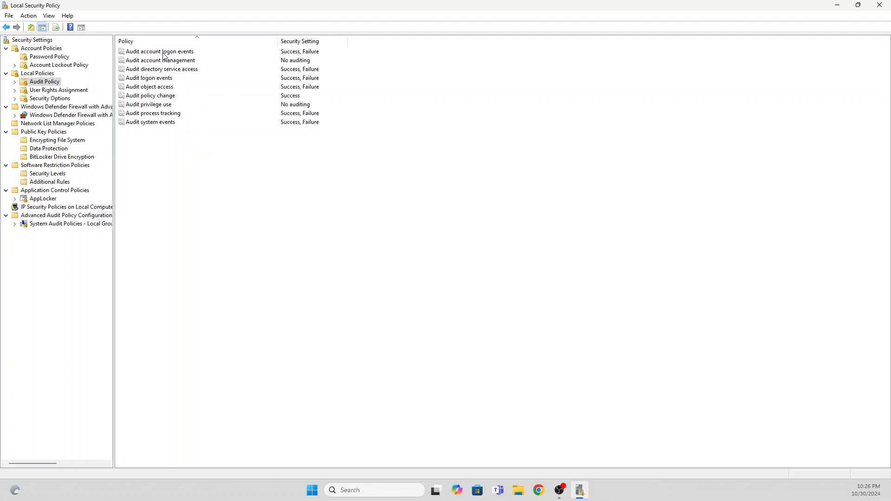
{"action": "left_click", "coordinate": [182, 54]}
{"action": "double_click", "coordinate": [184, 57]}
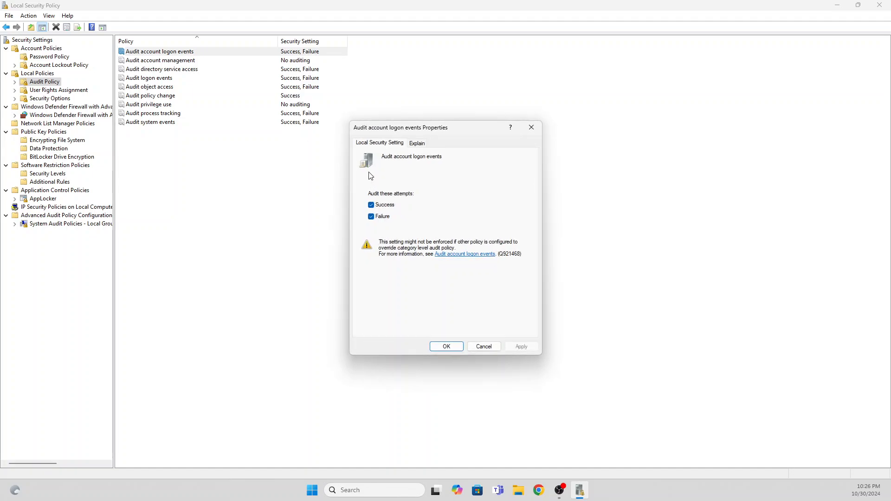
{"action": "left_click", "coordinate": [420, 145]}
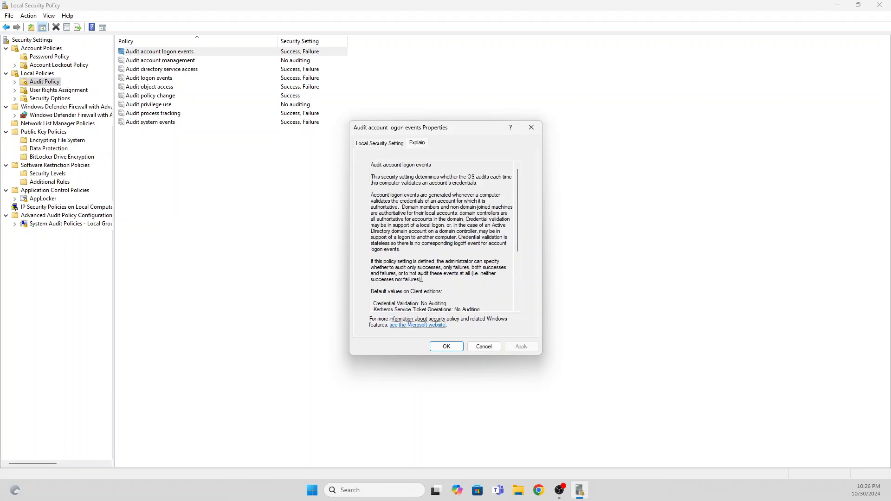
{"action": "scroll", "coordinate": [423, 277], "scroll_direction": "down", "scroll_amount": 1}
{"action": "scroll", "coordinate": [385, 288], "scroll_direction": "down", "scroll_amount": 4}
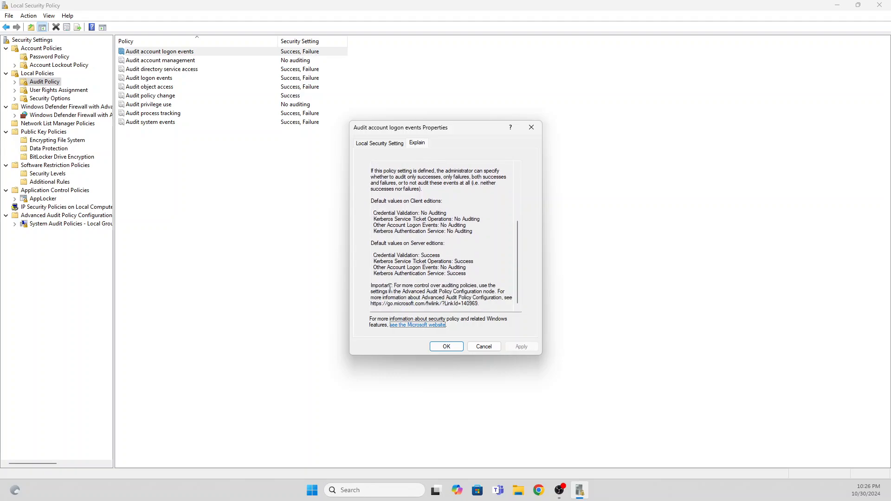
{"action": "scroll", "coordinate": [390, 287], "scroll_direction": "up", "scroll_amount": 5}
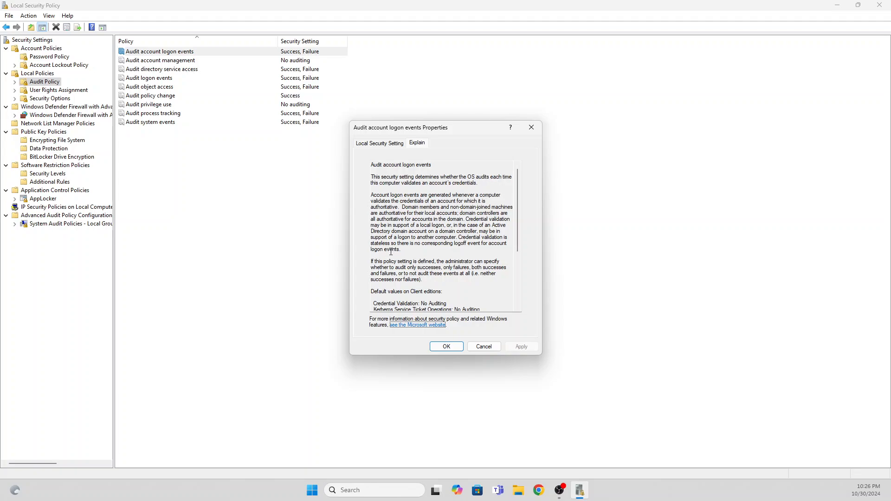
{"action": "left_click_drag", "start_coordinate": [372, 177], "coordinate": [446, 225]}
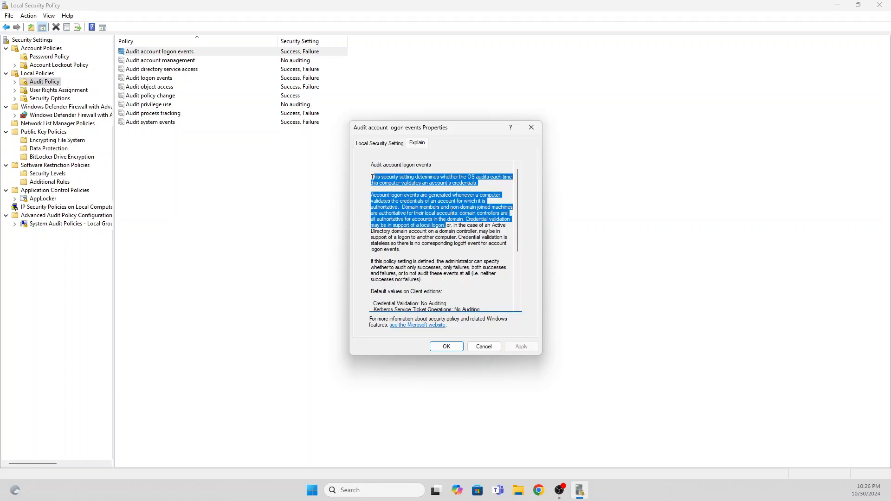
{"action": "left_click", "coordinate": [531, 127]}
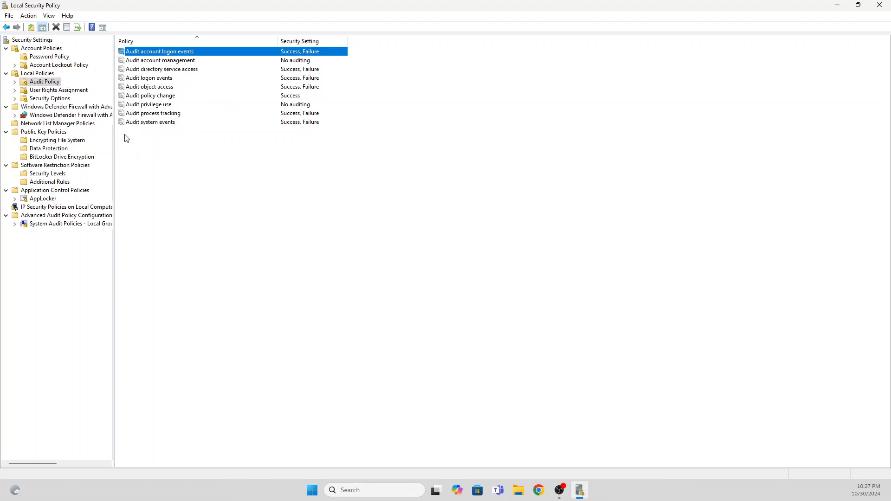
- In User Rights Assignment, examine which accounts are listed under Allow log on locally, and cancel without changes
{"action": "left_click", "coordinate": [54, 91]}
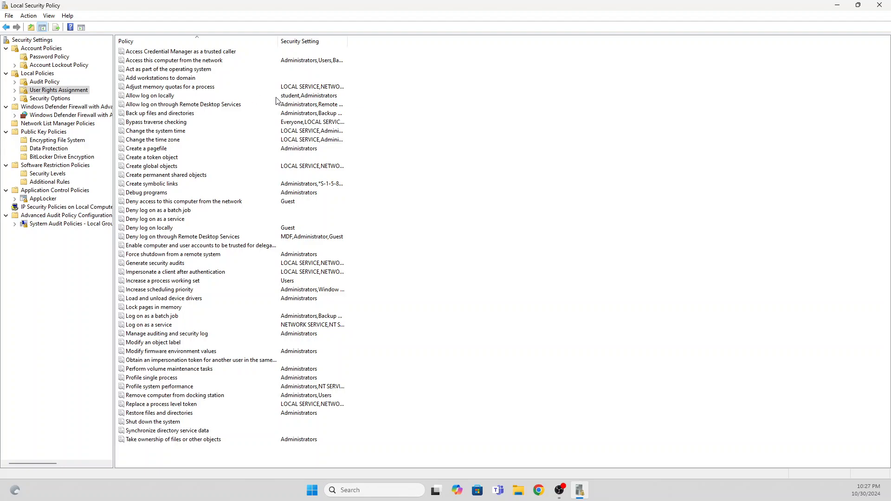
{"action": "double_click", "coordinate": [170, 96]}
{"action": "left_click", "coordinate": [369, 201]}
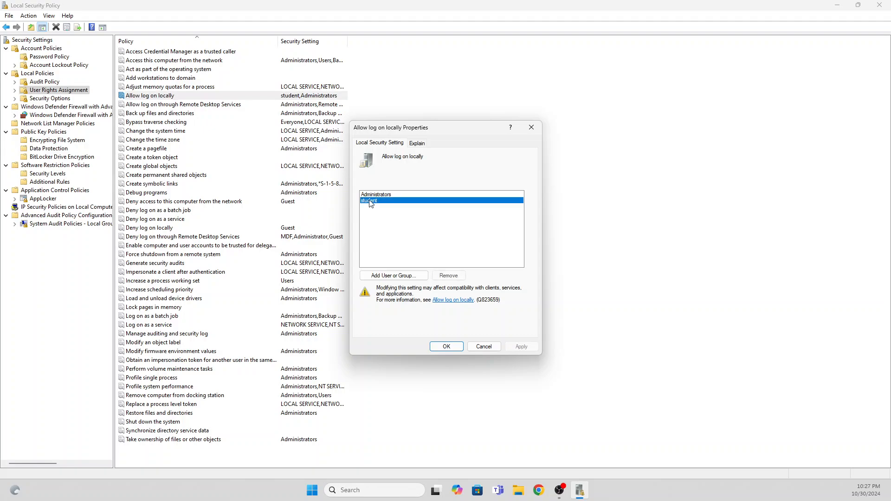
{"action": "left_click", "coordinate": [484, 347]}
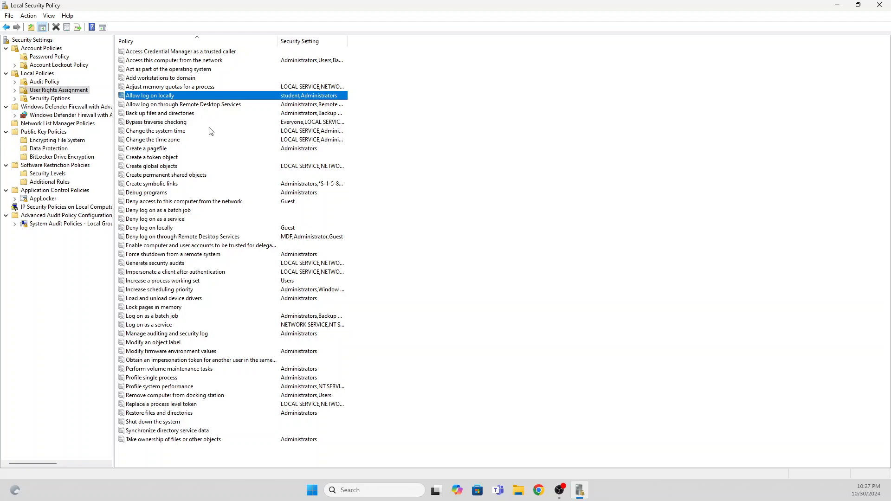
{"action": "double_click", "coordinate": [291, 96]}
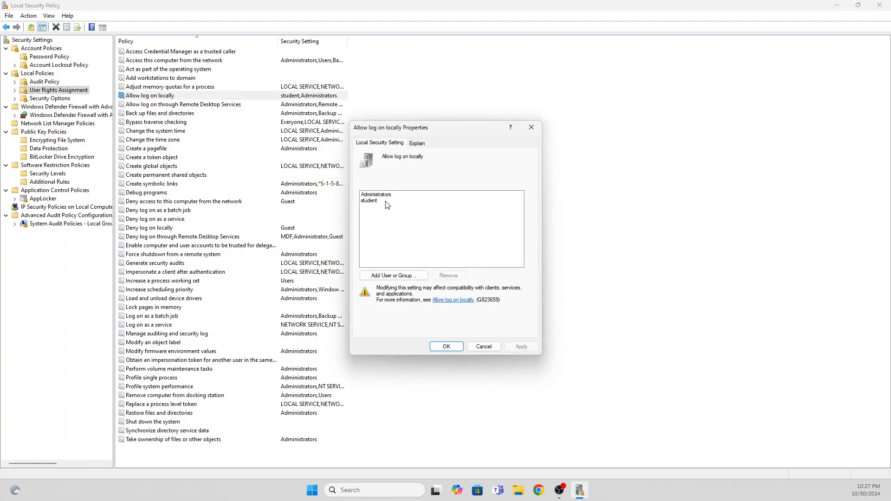
{"action": "left_click", "coordinate": [484, 348]}
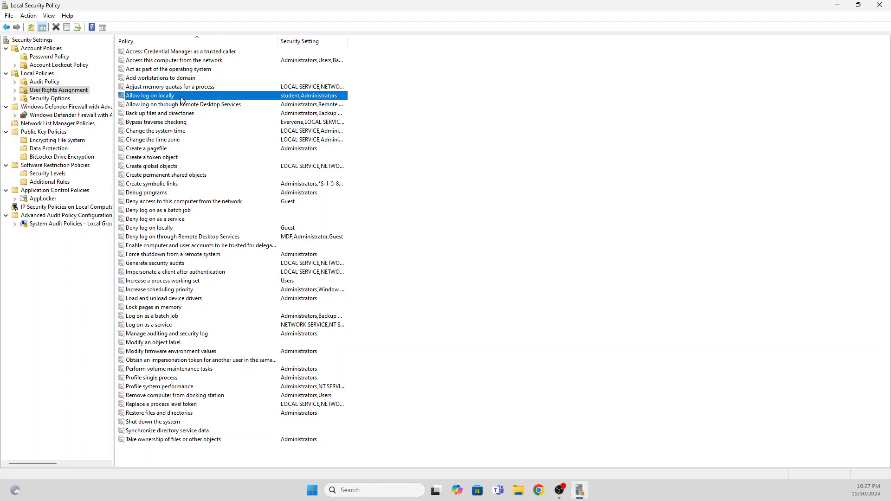
- Remove the student account from the Allow log on locally policy and save the change
{"action": "double_click", "coordinate": [176, 100]}
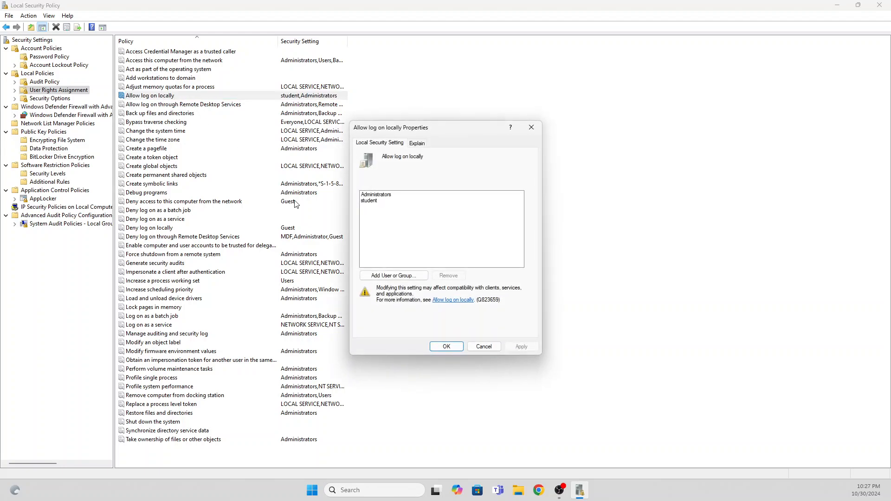
{"action": "left_click", "coordinate": [373, 201]}
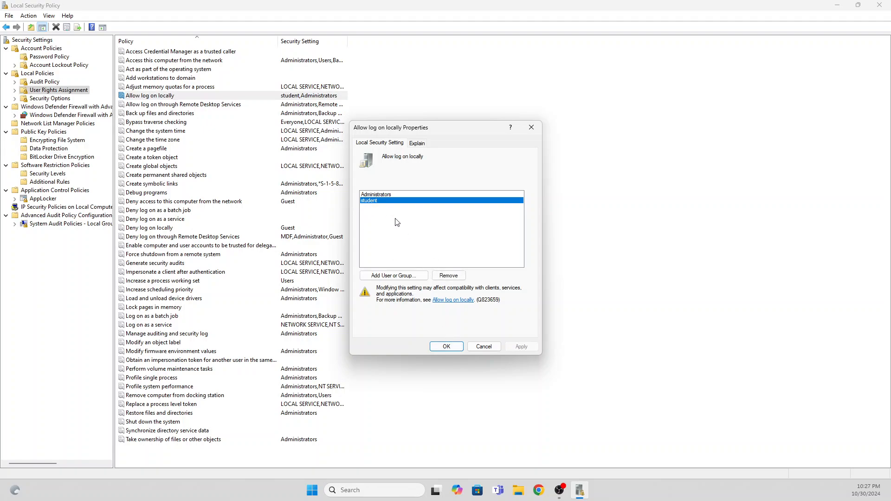
{"action": "left_click", "coordinate": [460, 277]}
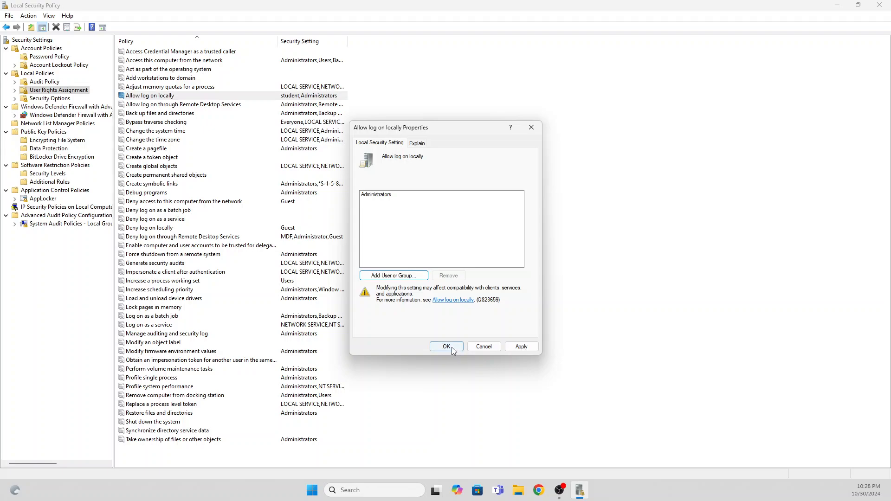
{"action": "left_click", "coordinate": [450, 346]}
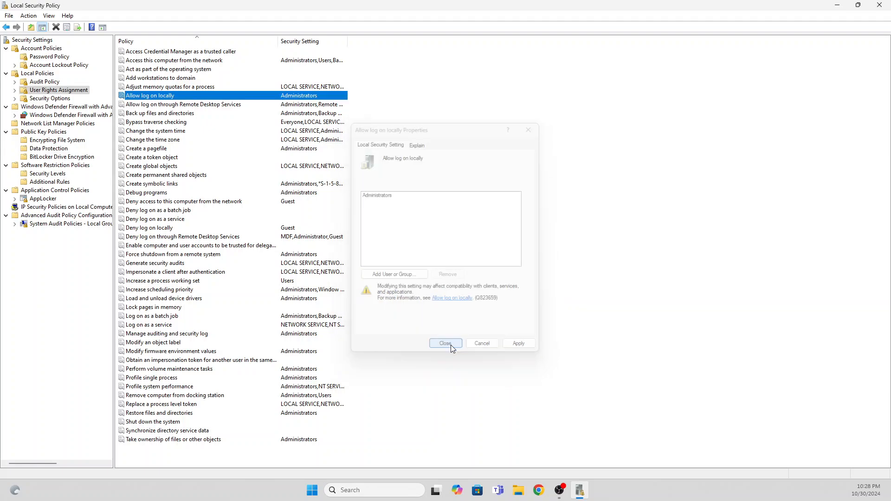
- Add the student account back to the Allow log on locally policy and save the change
{"action": "double_click", "coordinate": [285, 98]}
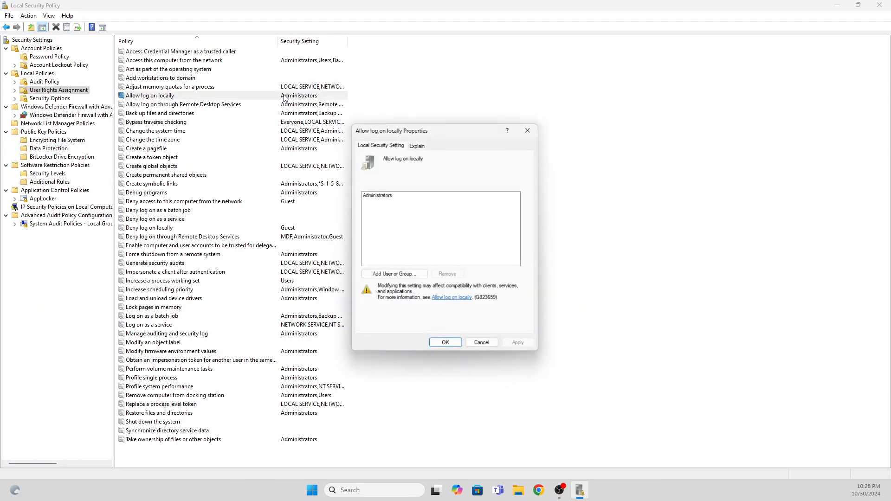
{"action": "left_click", "coordinate": [392, 277]}
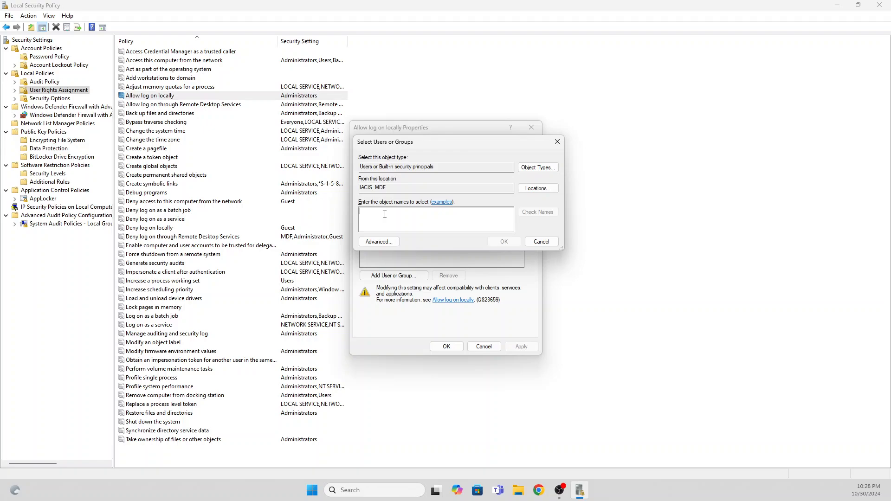
{"action": "type", "text": "student"}
{"action": "left_click", "coordinate": [537, 213]}
{"action": "left_click", "coordinate": [495, 243]}
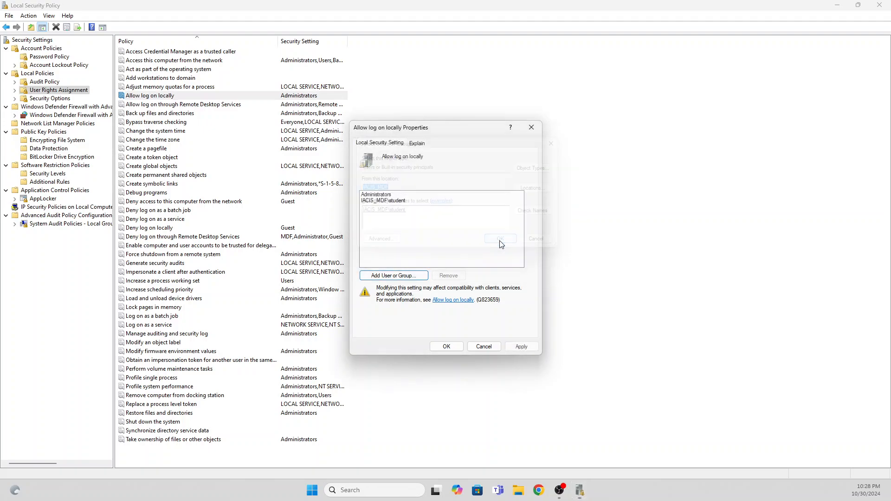
{"action": "left_click", "coordinate": [450, 349]}
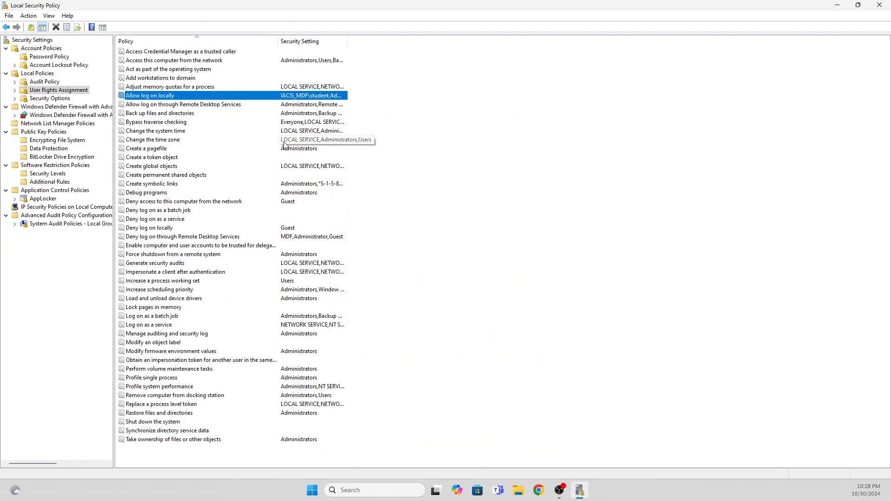
- In Security Options, correct "enter" to "entering" in the Interactive logon message text for users attempting to log on, and save it
{"action": "left_click", "coordinate": [57, 99]}
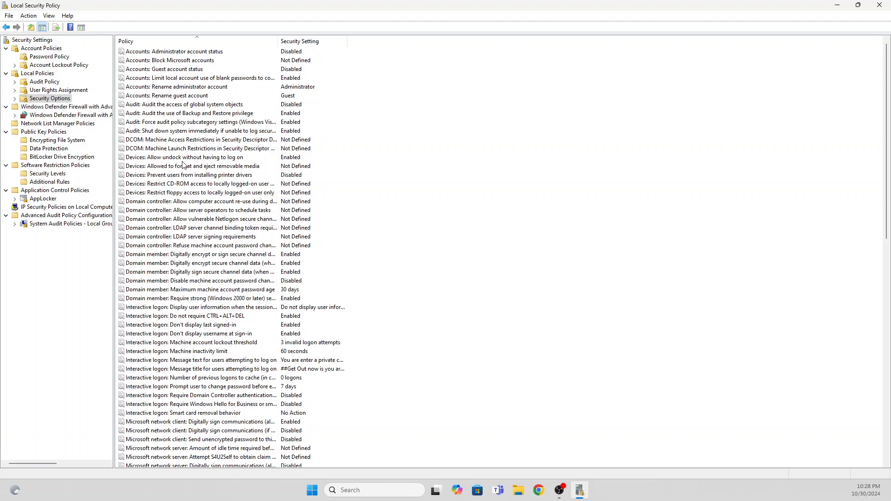
{"action": "scroll", "coordinate": [187, 100], "scroll_direction": "down", "scroll_amount": 3}
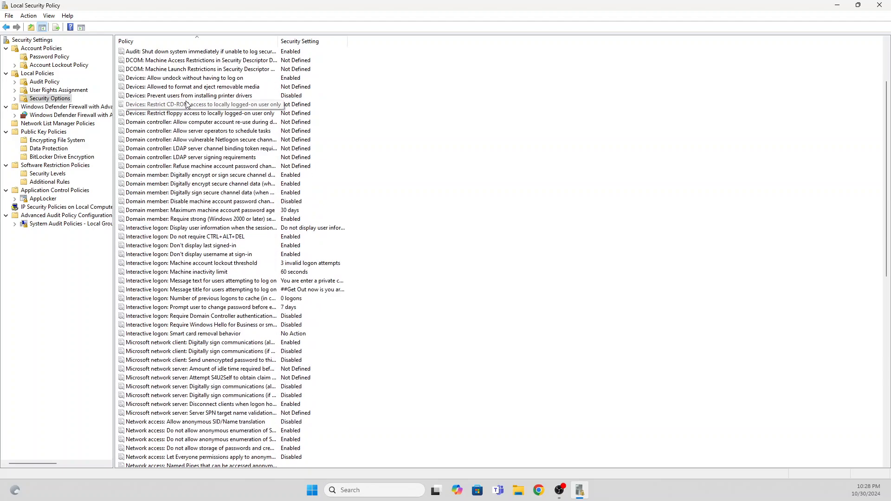
{"action": "scroll", "coordinate": [185, 102], "scroll_direction": "up", "scroll_amount": 3}
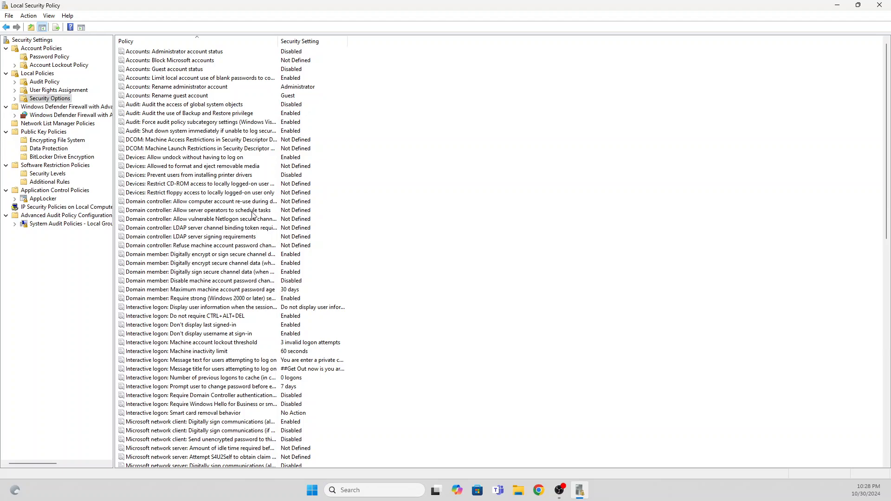
{"action": "scroll", "coordinate": [265, 234], "scroll_direction": "down", "scroll_amount": 1}
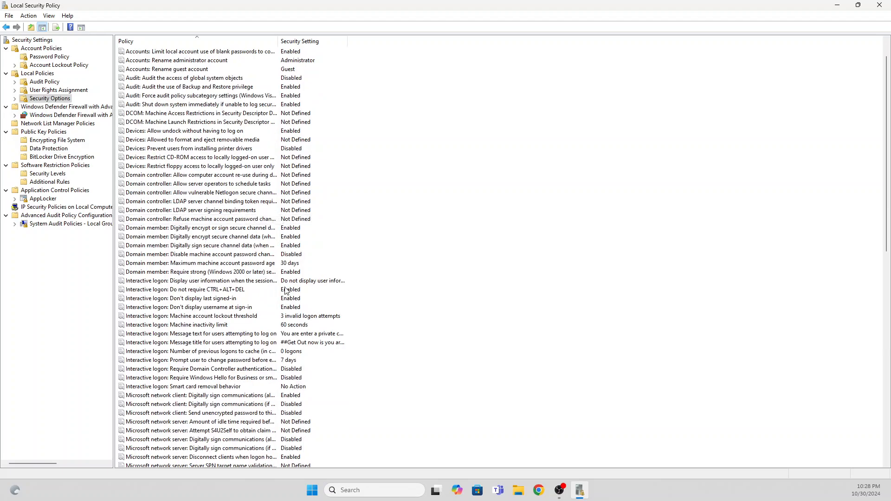
{"action": "scroll", "coordinate": [285, 278], "scroll_direction": "down", "scroll_amount": 1}
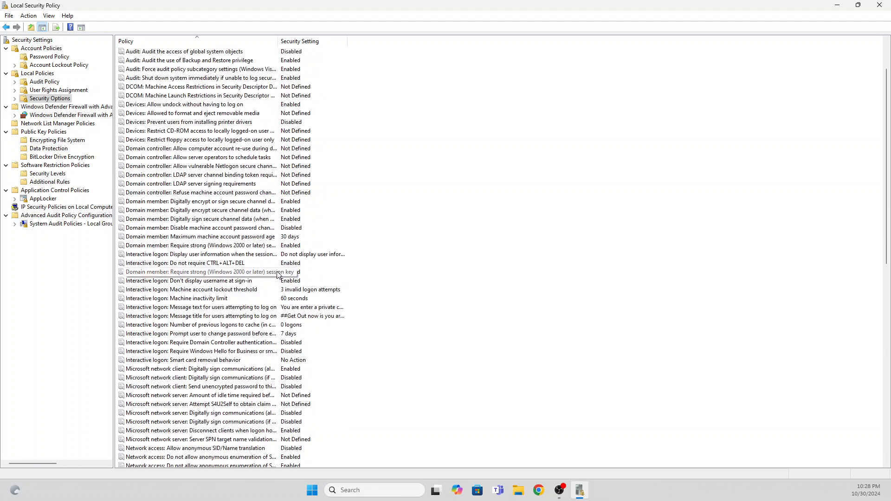
{"action": "double_click", "coordinate": [219, 308]}
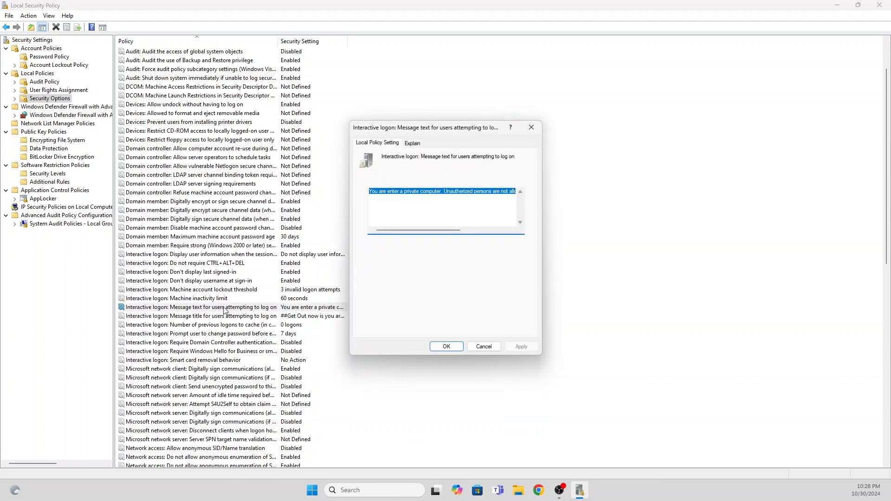
{"action": "left_click", "coordinate": [394, 191]}
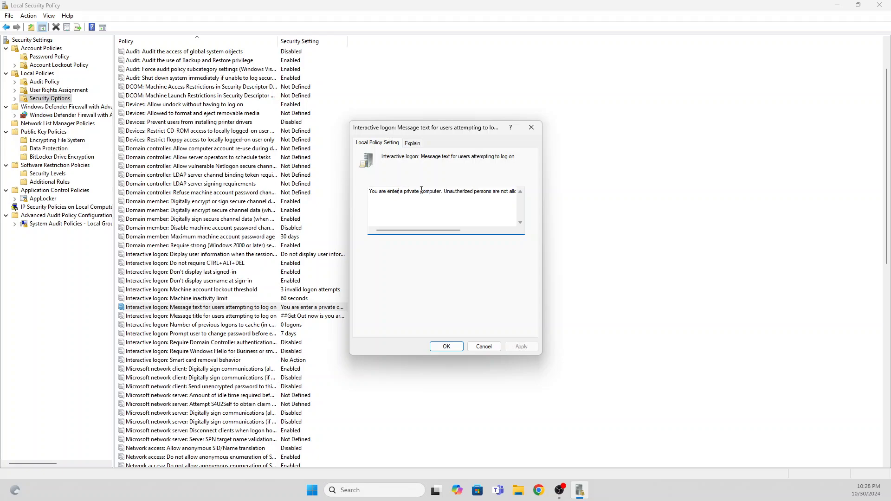
{"action": "type", "text": "ing"}
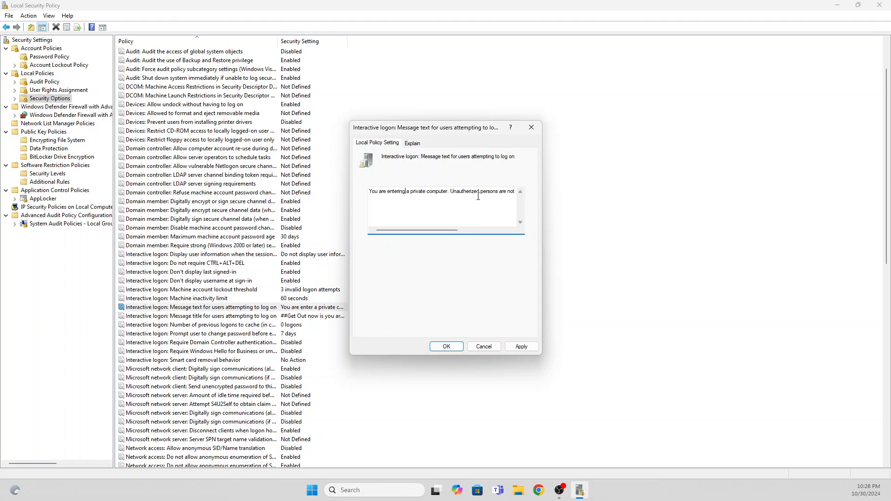
{"action": "left_click_drag", "start_coordinate": [466, 192], "coordinate": [525, 195]}
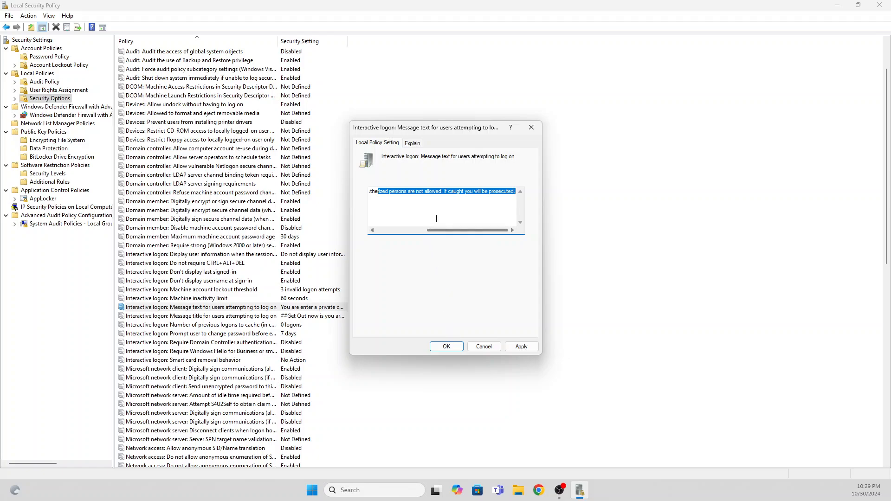
{"action": "left_click", "coordinate": [445, 346]}
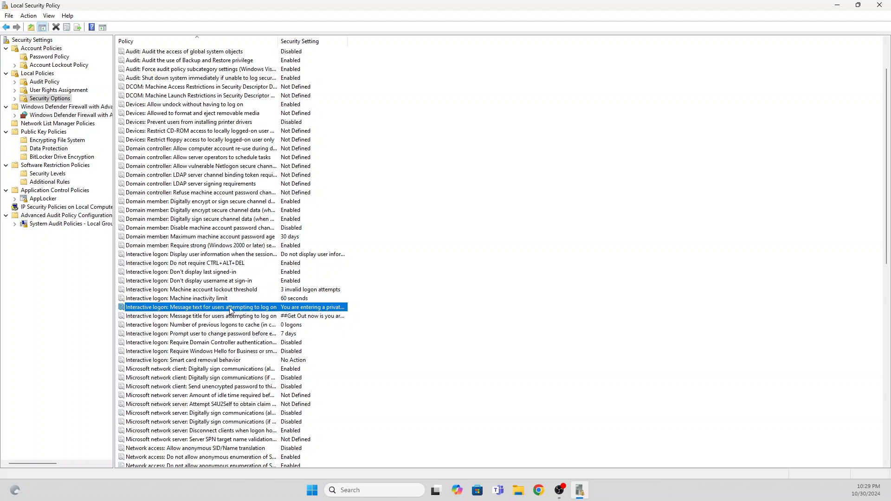
- Look through the remaining Security Options, including User Account Control, network security, network access and the interactive logon machine inactivity limit
{"action": "scroll", "coordinate": [305, 320], "scroll_direction": "down", "scroll_amount": 1}
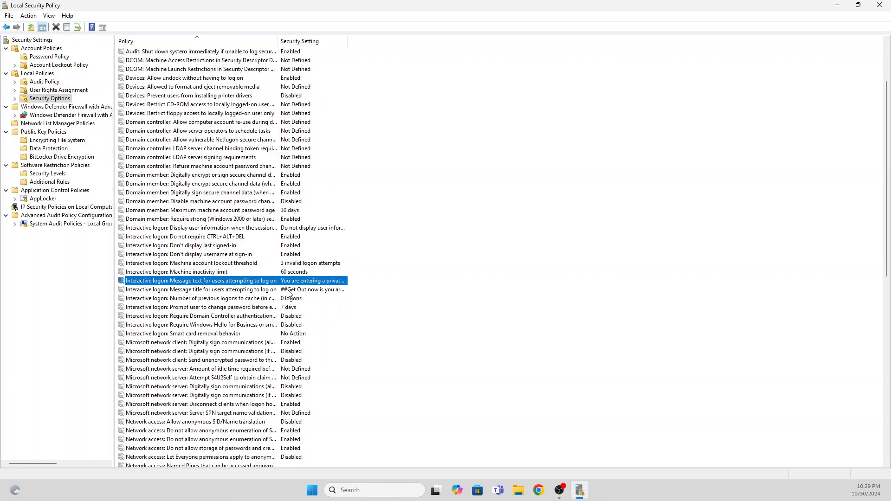
{"action": "scroll", "coordinate": [276, 280], "scroll_direction": "down", "scroll_amount": 13}
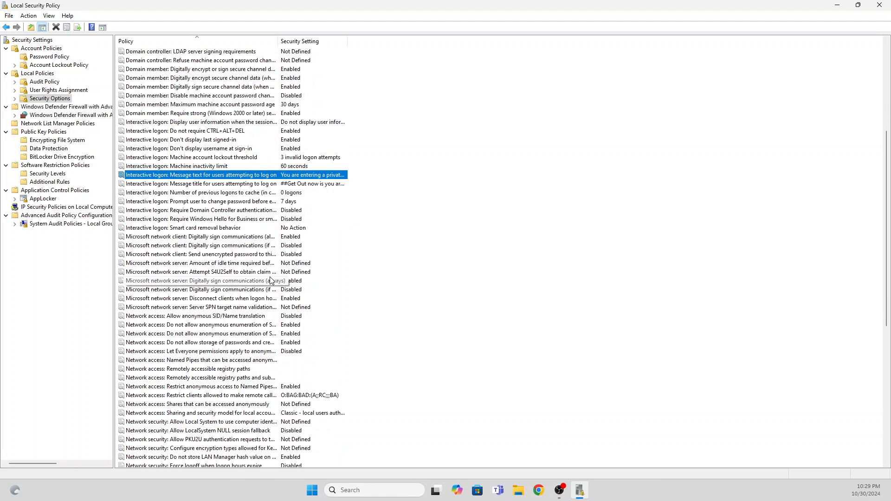
{"action": "scroll", "coordinate": [272, 281], "scroll_direction": "down", "scroll_amount": 2}
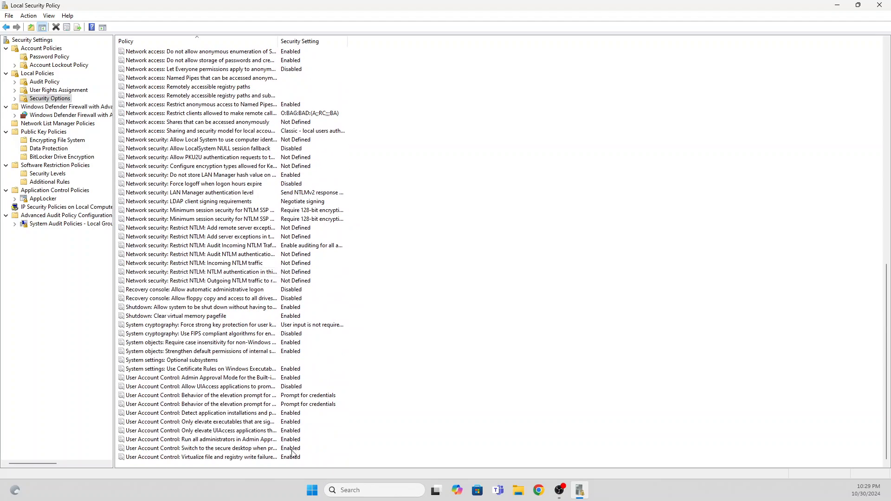
{"action": "left_click", "coordinate": [307, 405]}
{"action": "left_click", "coordinate": [302, 396]}
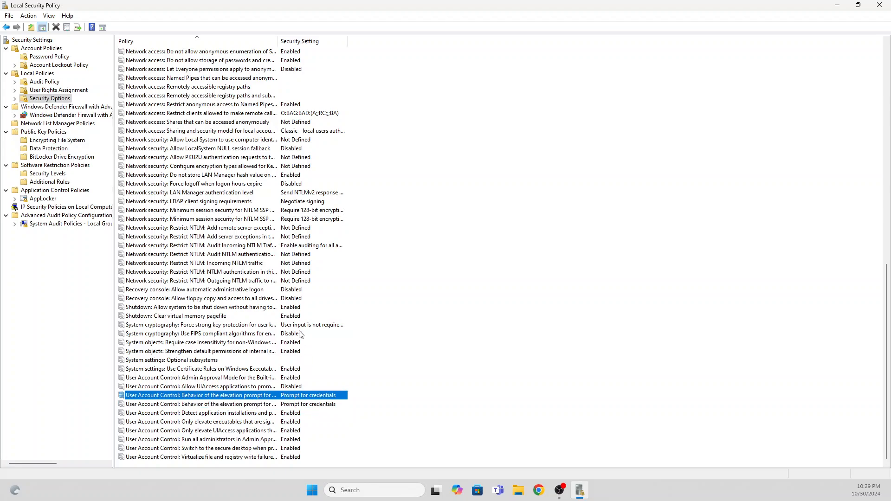
{"action": "left_click", "coordinate": [301, 325]}
{"action": "left_click", "coordinate": [300, 246]}
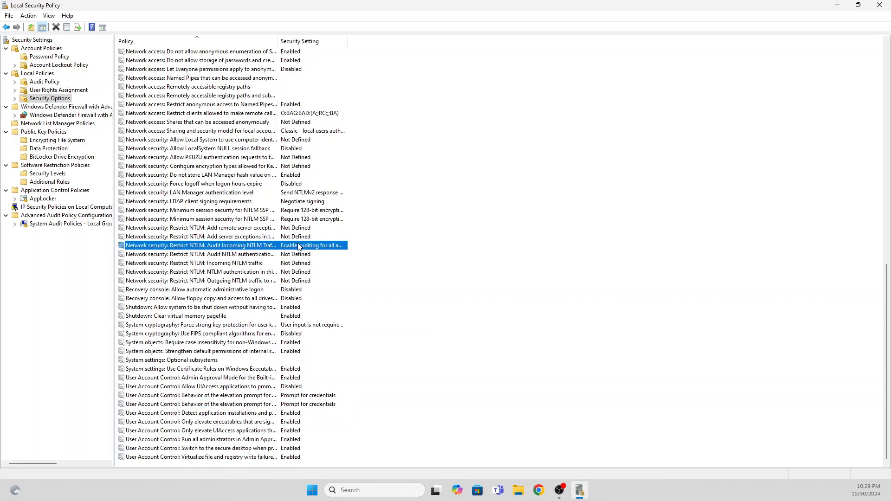
{"action": "left_click", "coordinate": [303, 210]}
{"action": "left_click", "coordinate": [300, 185]}
{"action": "left_click", "coordinate": [293, 114]}
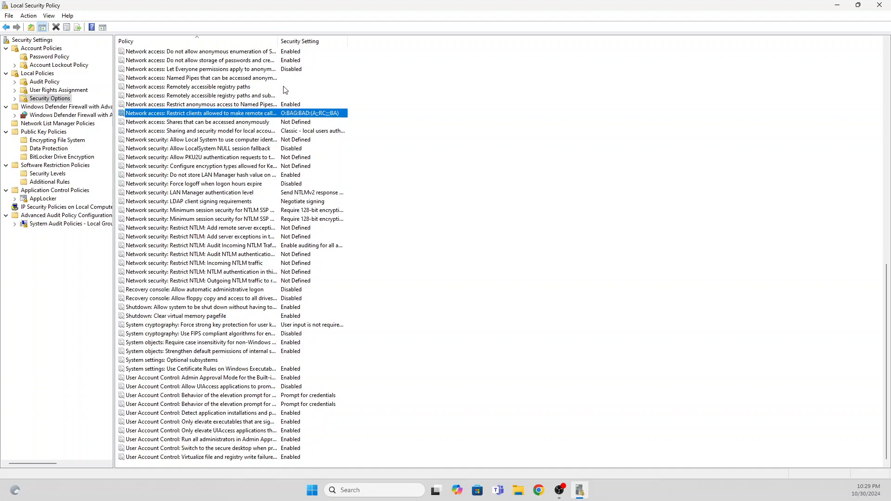
{"action": "scroll", "coordinate": [286, 90], "scroll_direction": "up", "scroll_amount": 10}
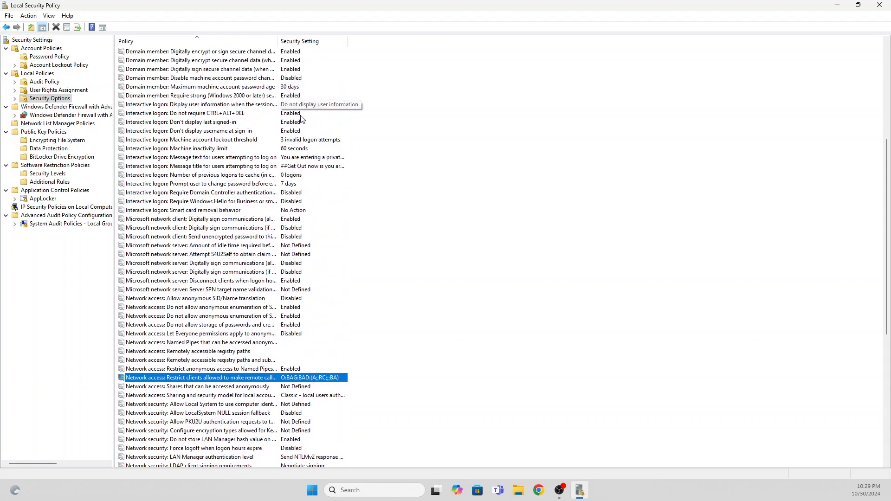
{"action": "left_click", "coordinate": [200, 148]}
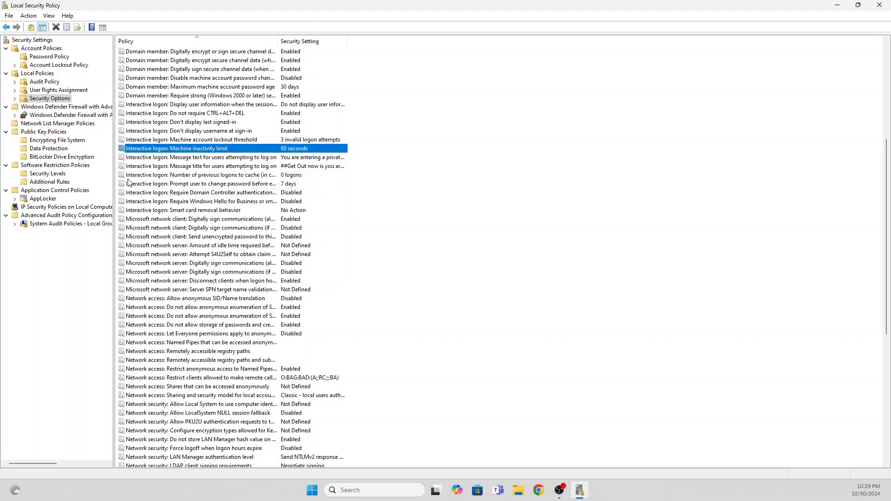
- Review the Windows Defender Firewall inbound rules, examining the properties of the commonports rule without changing them
{"action": "left_click", "coordinate": [60, 116]}
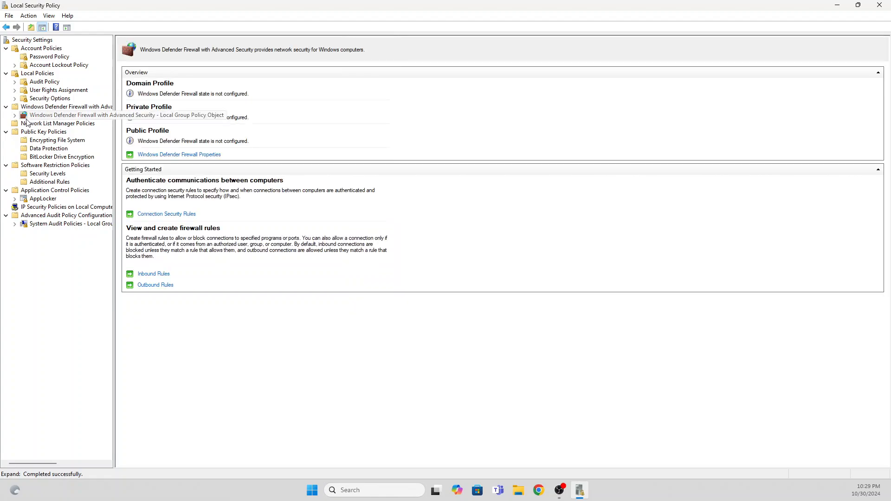
{"action": "left_click", "coordinate": [15, 116]}
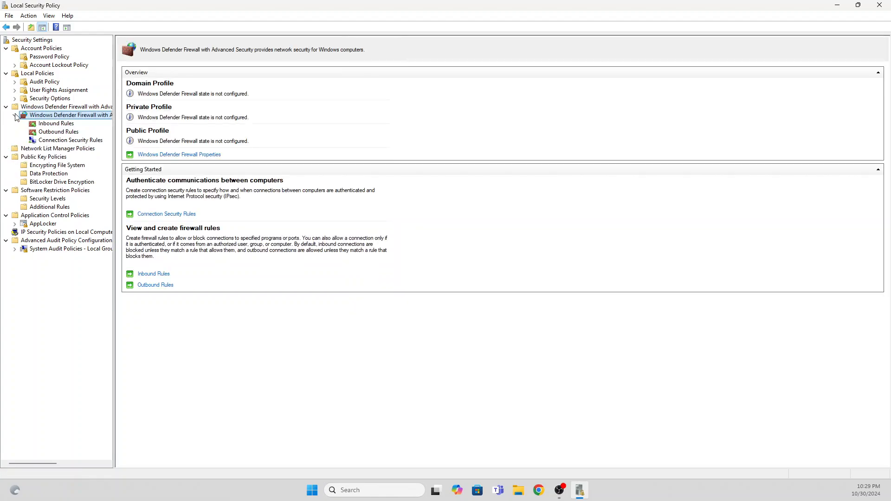
{"action": "left_click", "coordinate": [52, 125]}
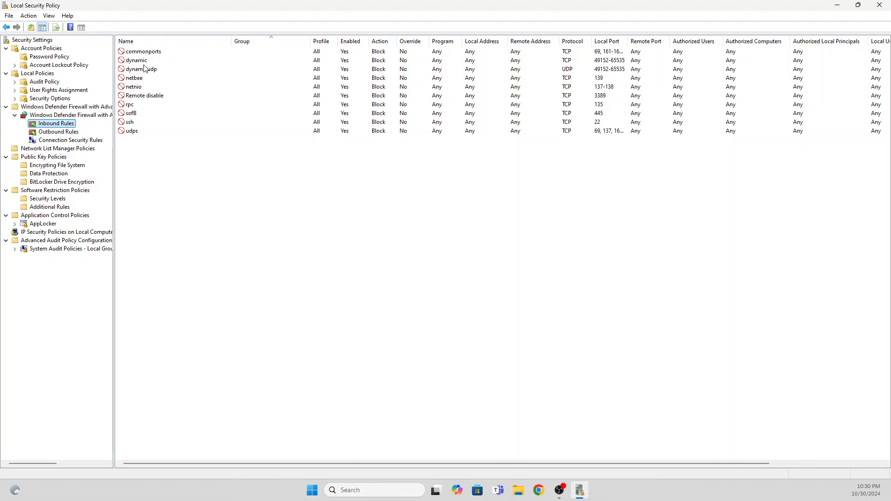
{"action": "double_click", "coordinate": [124, 52]}
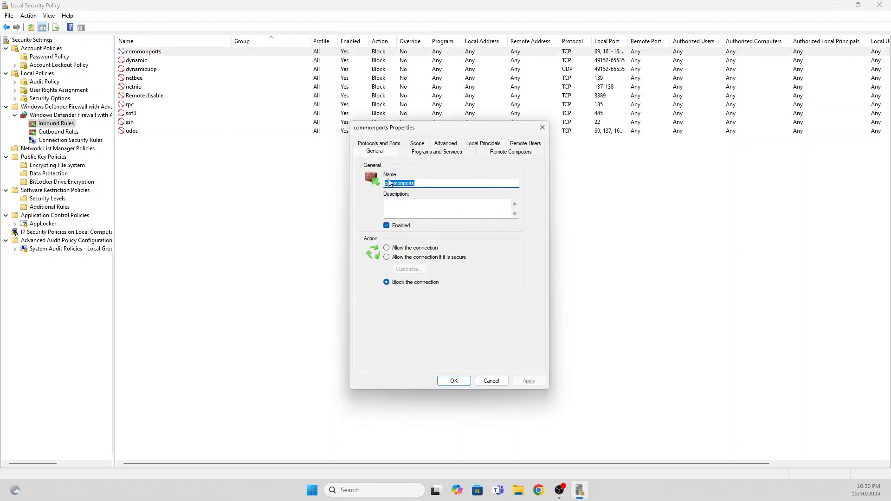
{"action": "left_click", "coordinate": [502, 382]}
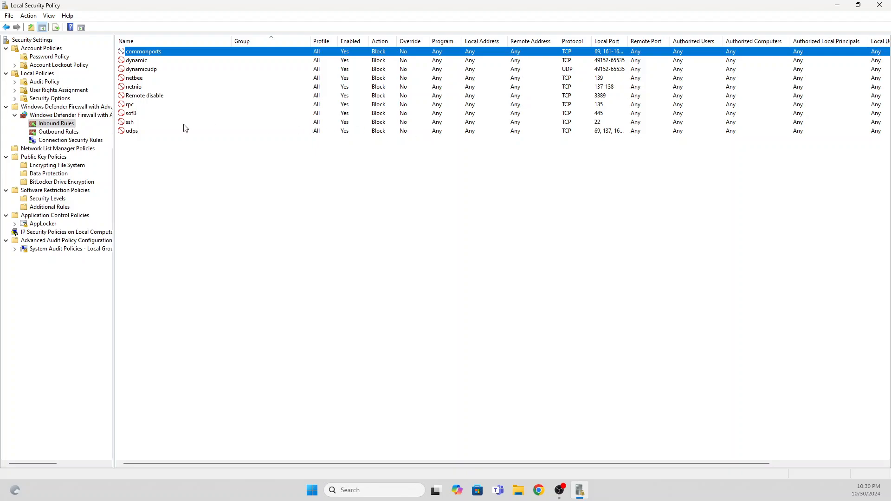
{"action": "double_click", "coordinate": [135, 112]}
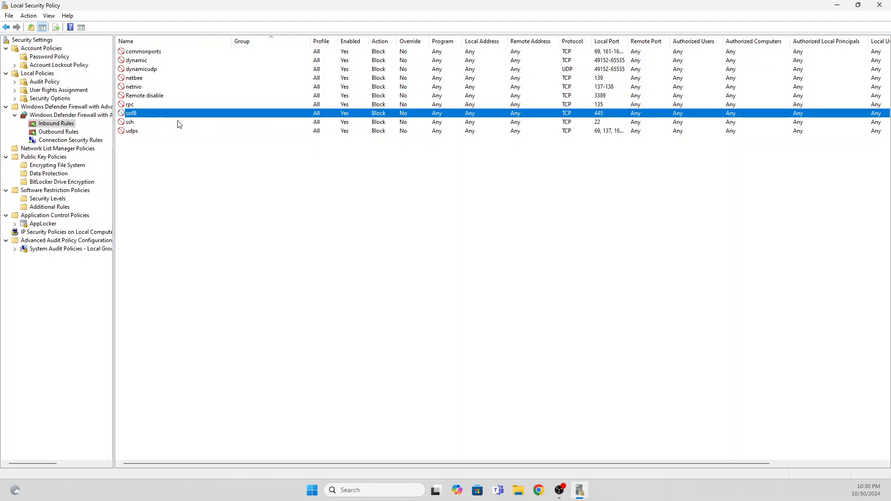
- Delete the ssh rule from the firewall's Inbound Rules and confirm the deletion
{"action": "left_click", "coordinate": [151, 124]}
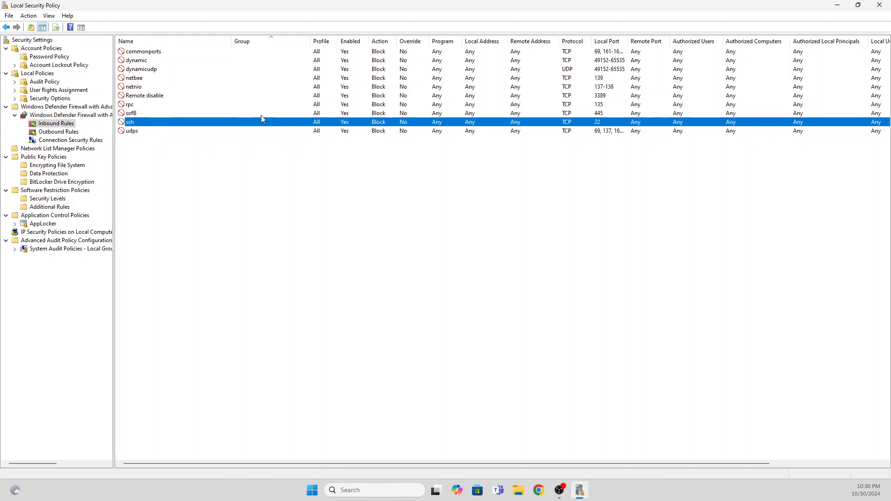
{"action": "right_click", "coordinate": [191, 123]}
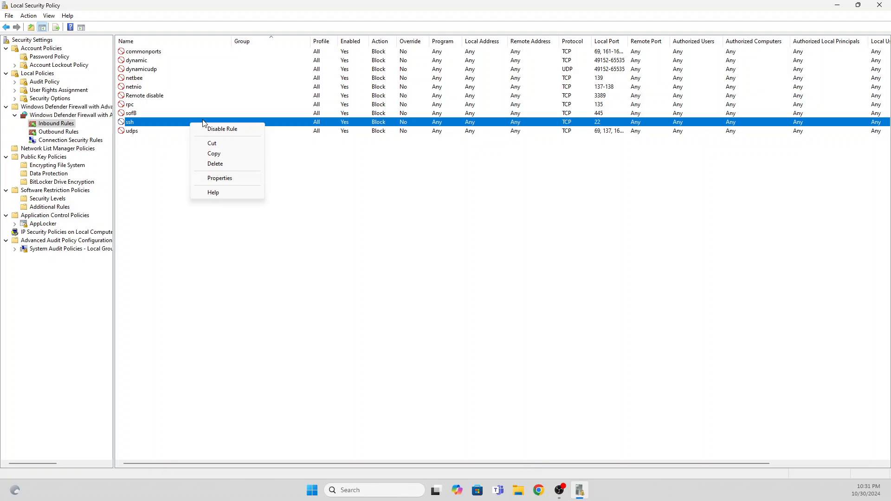
{"action": "left_click", "coordinate": [220, 165]}
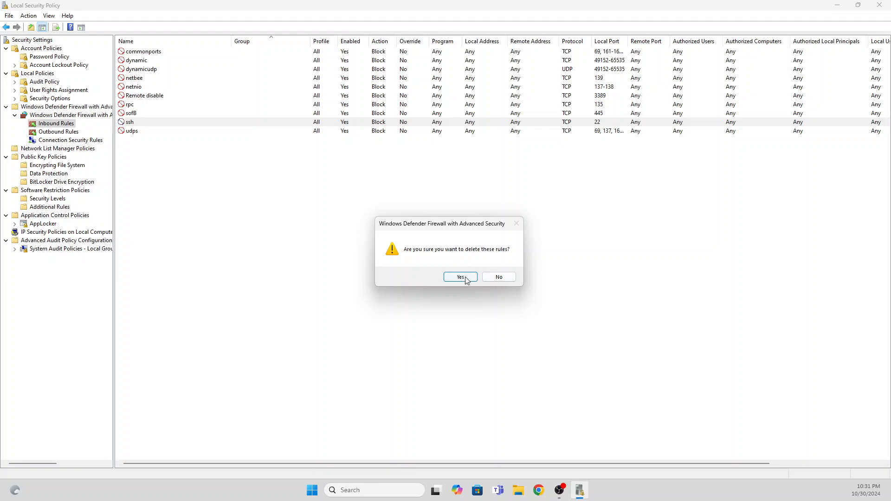
{"action": "left_click", "coordinate": [461, 277]}
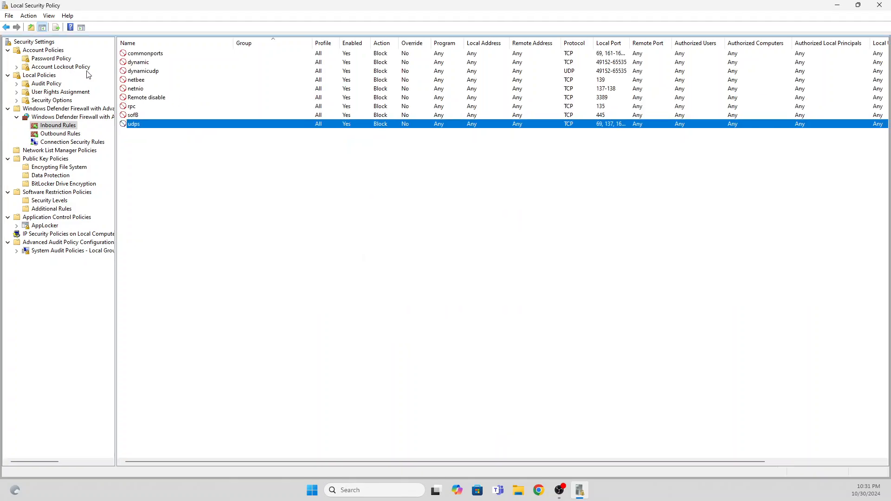
- Create an inbound port rule named ssh that blocks TCP connections on local port 22 for the domain, private and public profiles
{"action": "right_click", "coordinate": [168, 151]}
{"action": "left_click", "coordinate": [191, 155]}
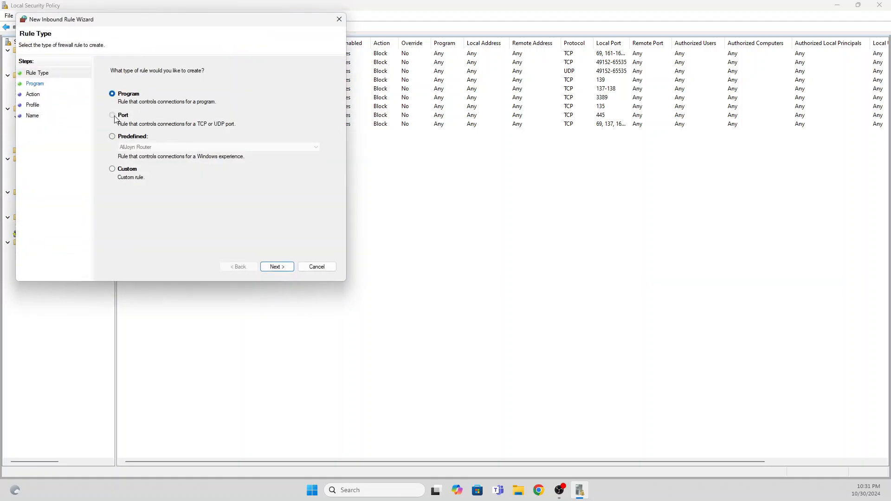
{"action": "left_click", "coordinate": [112, 115]}
{"action": "left_click", "coordinate": [277, 266]}
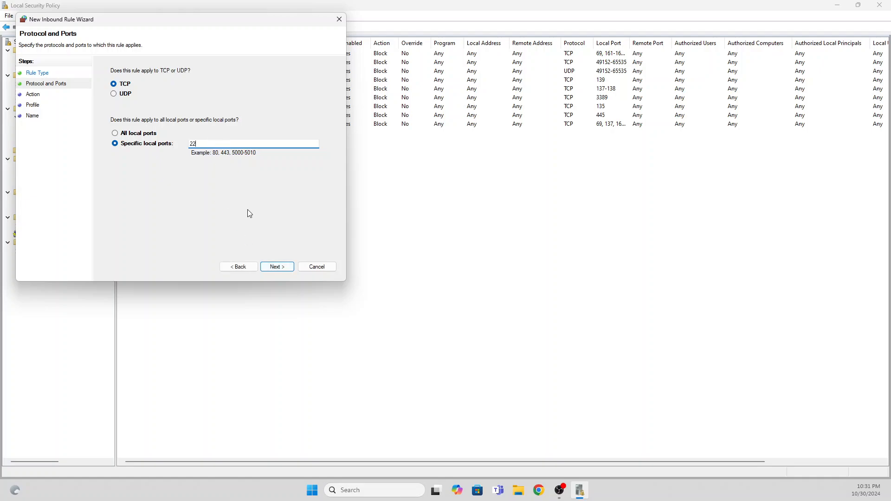
{"action": "left_click", "coordinate": [277, 267]}
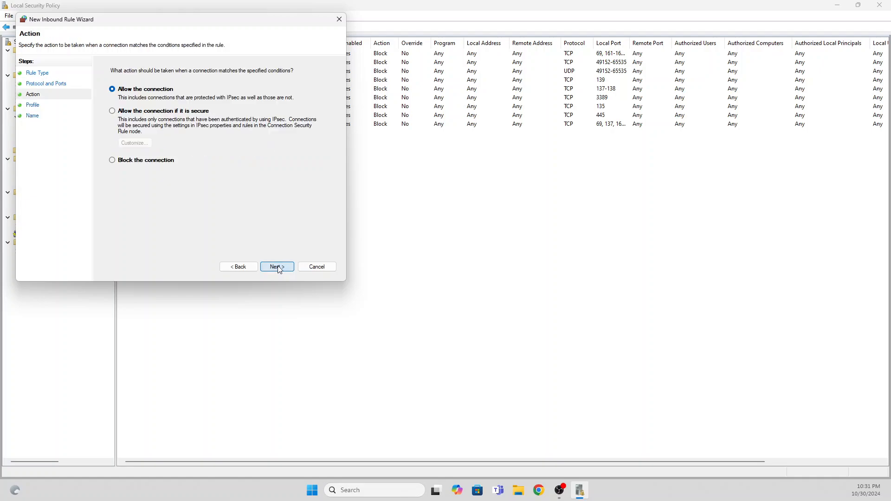
{"action": "left_click", "coordinate": [138, 163]}
{"action": "left_click", "coordinate": [287, 268]}
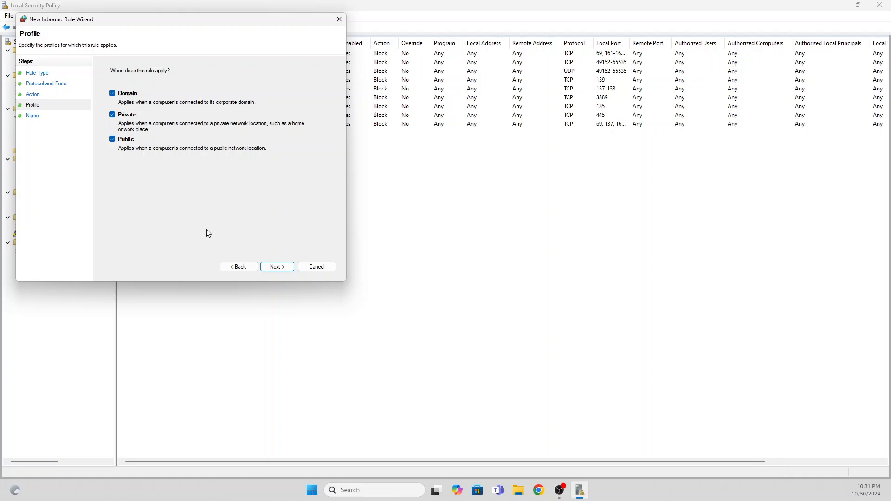
{"action": "left_click", "coordinate": [278, 267]}
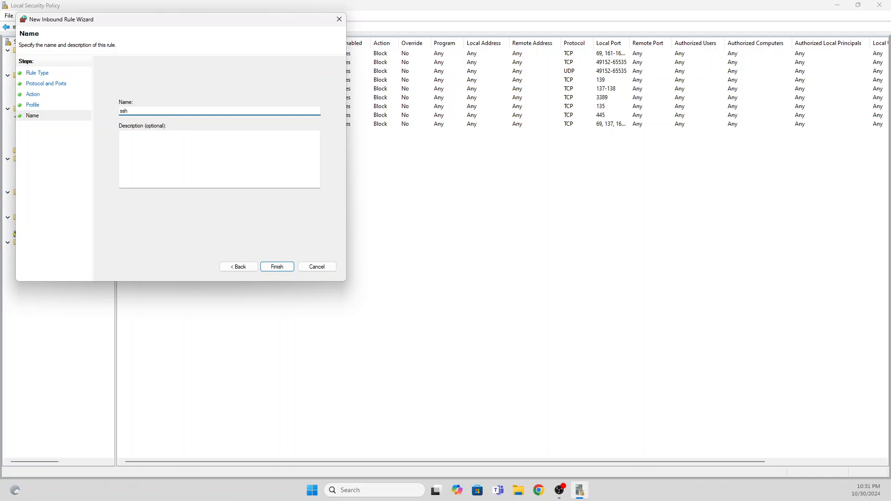
{"action": "left_click", "coordinate": [277, 267]}
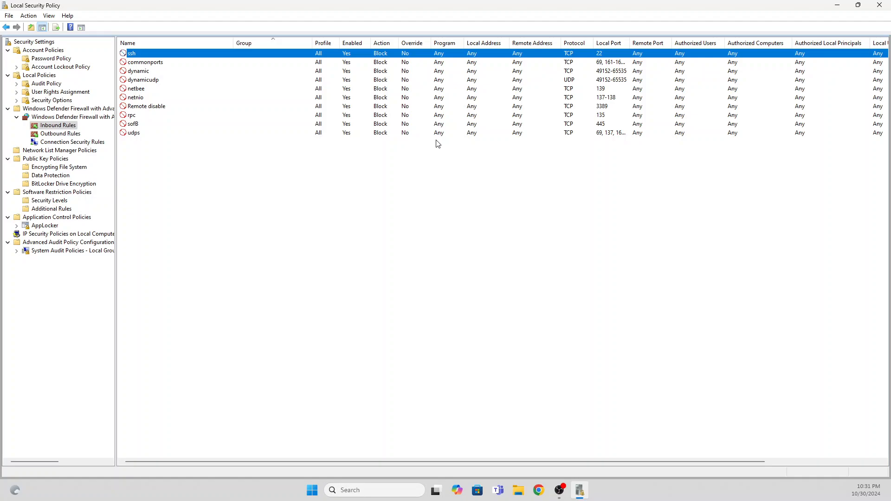
- Review the firewall's Outbound Rules, the Network List Manager Policies and the Public Key Policies for Encrypting File System, Data Protection and BitLocker
{"action": "left_click", "coordinate": [67, 135]}
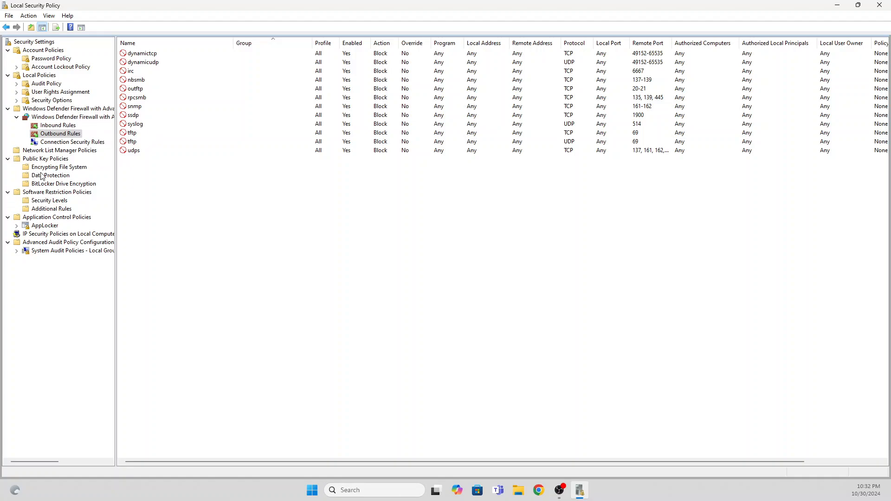
{"action": "left_click", "coordinate": [40, 150]}
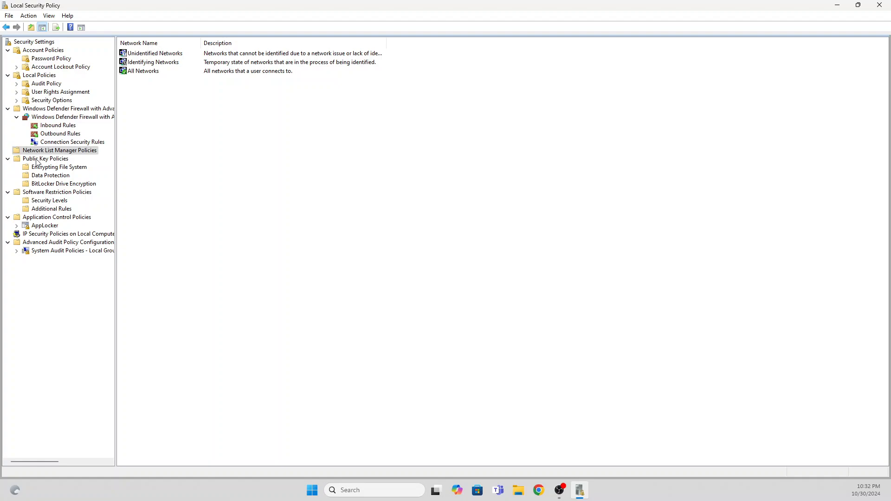
{"action": "left_click", "coordinate": [37, 160]}
{"action": "left_click", "coordinate": [38, 168]}
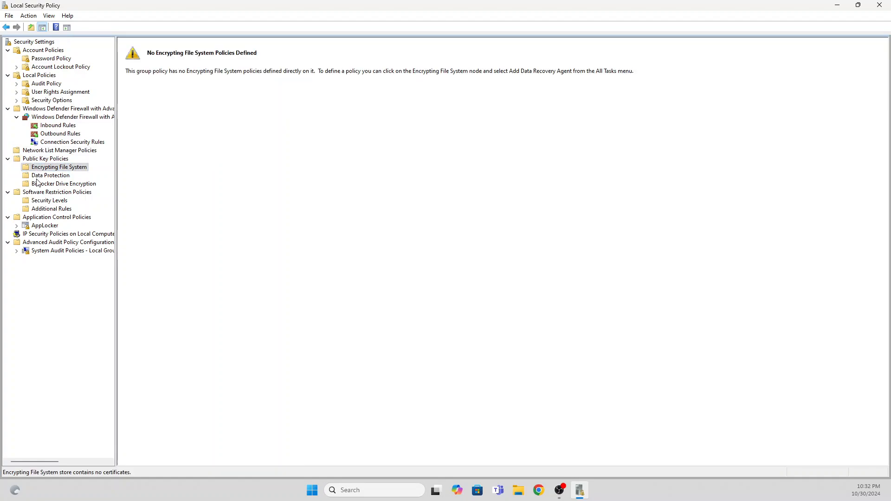
{"action": "left_click", "coordinate": [38, 176]}
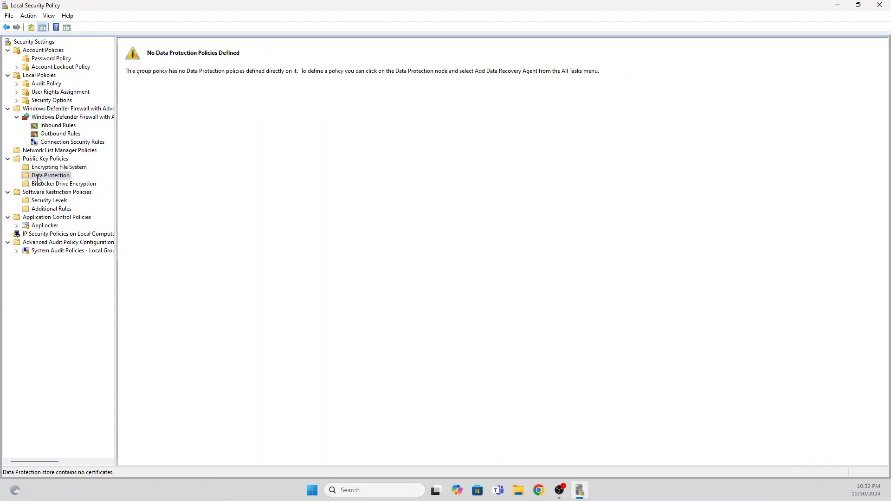
{"action": "left_click", "coordinate": [40, 185]}
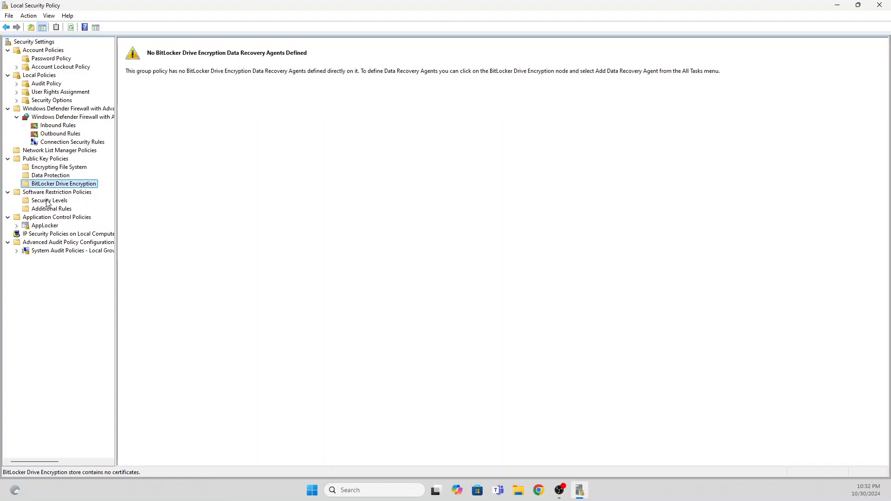
- Review the AppLocker overview and its Script, Windows Installer and Executable Rules
{"action": "left_click", "coordinate": [38, 226]}
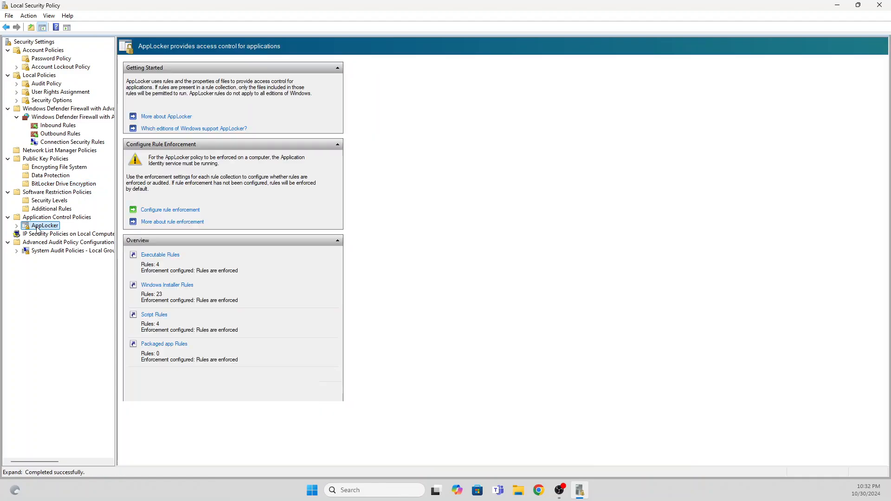
{"action": "left_click", "coordinate": [154, 315]}
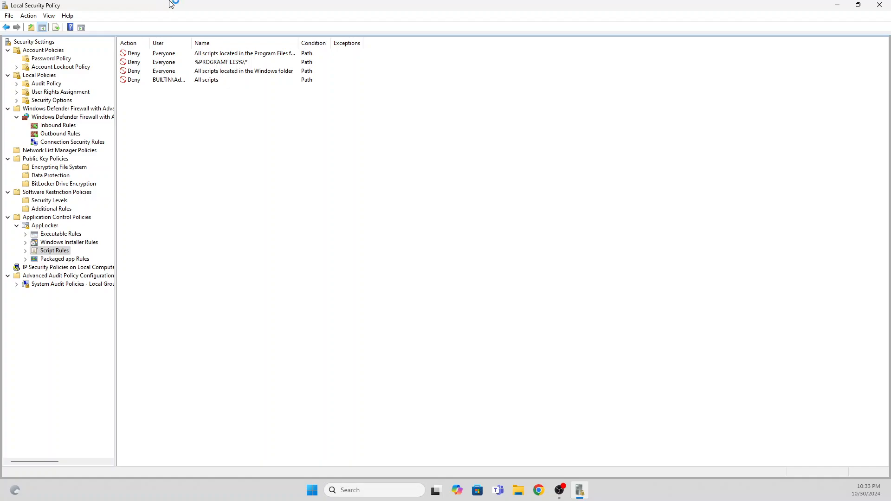
{"action": "left_click", "coordinate": [58, 245]}
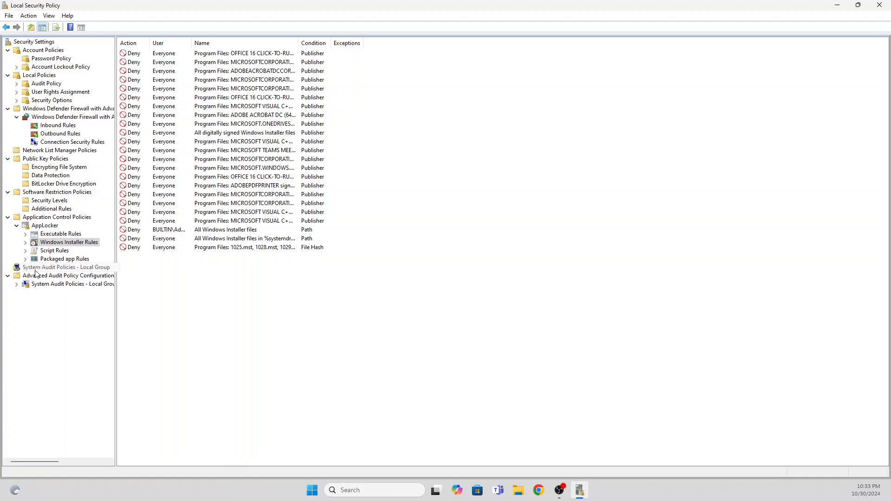
{"action": "left_click", "coordinate": [65, 234]}
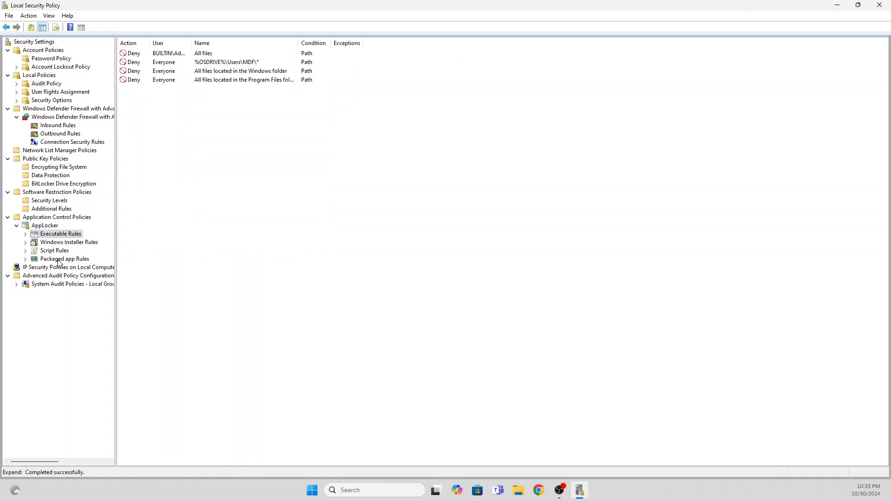
- Examine the advanced System Audit Policies, from Account Logon and Account Management through Detailed Tracking and DS Access to Logon/Logoff
{"action": "left_click", "coordinate": [18, 285]}
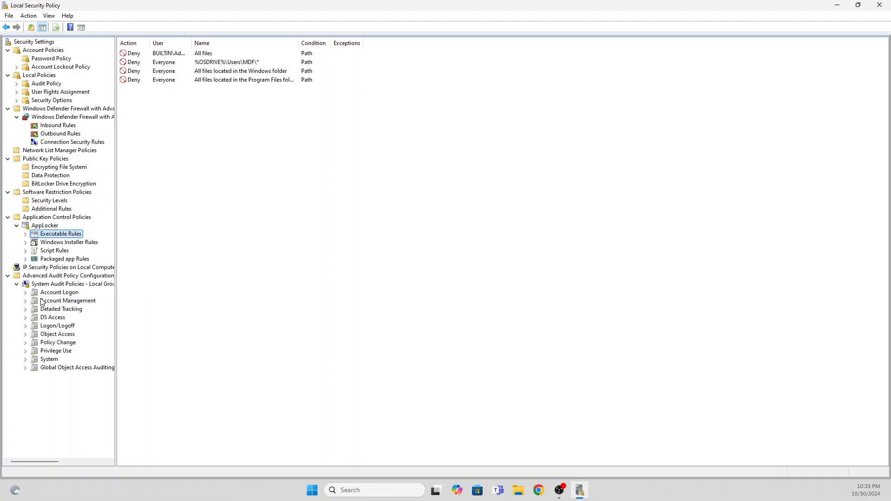
{"action": "left_click", "coordinate": [56, 293]}
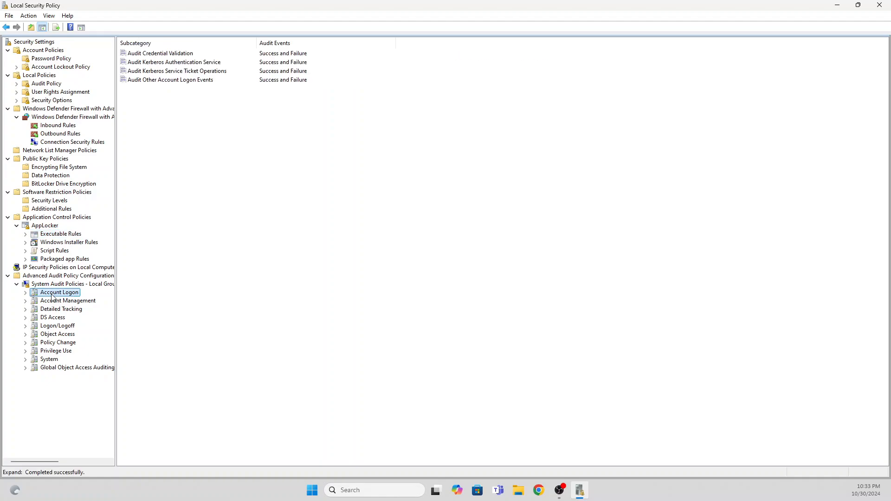
{"action": "left_click", "coordinate": [59, 301]}
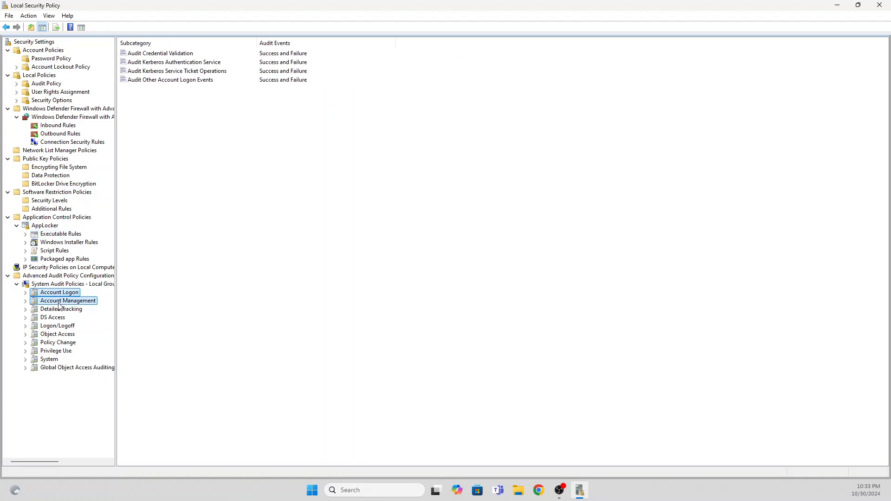
{"action": "left_click", "coordinate": [58, 309]}
{"action": "left_click", "coordinate": [56, 319]}
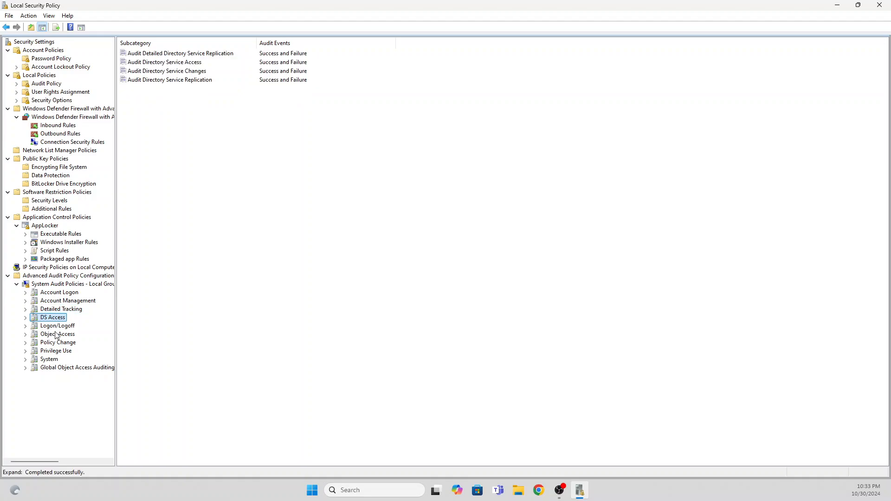
{"action": "left_click", "coordinate": [56, 327]}
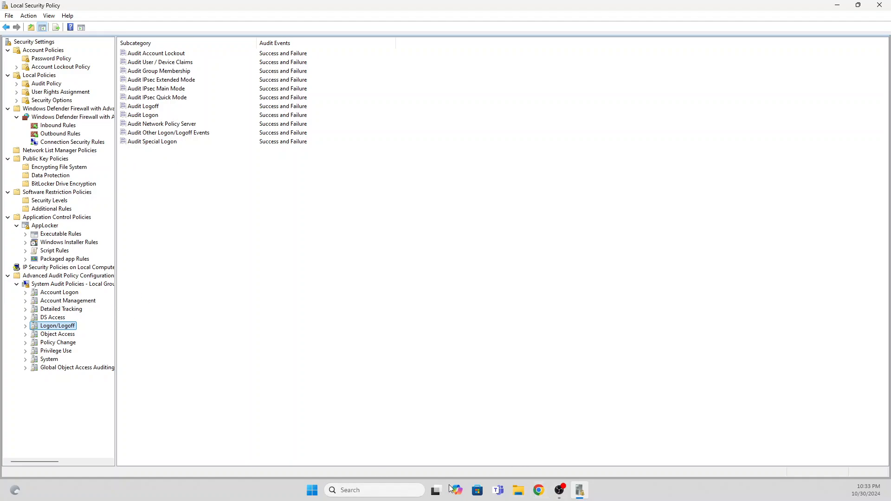
- Open Event Viewer and display the Security log under Windows Logs
{"action": "left_click", "coordinate": [376, 493]}
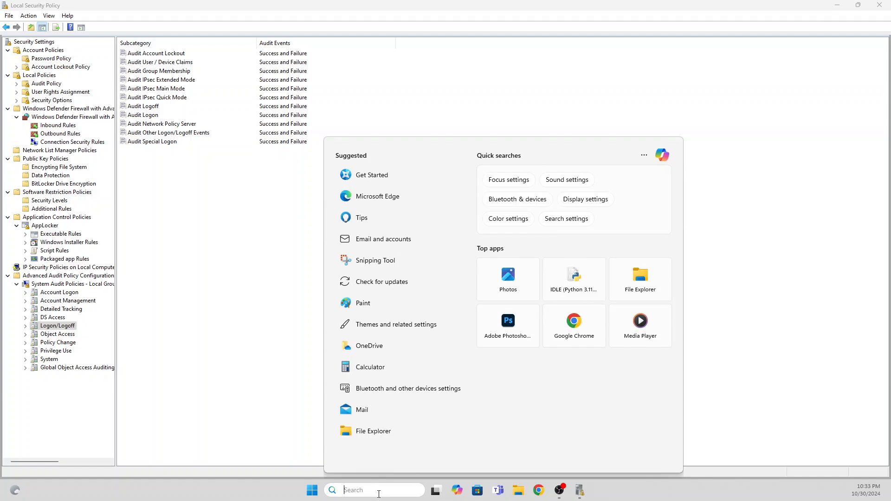
{"action": "type", "text": "even"}
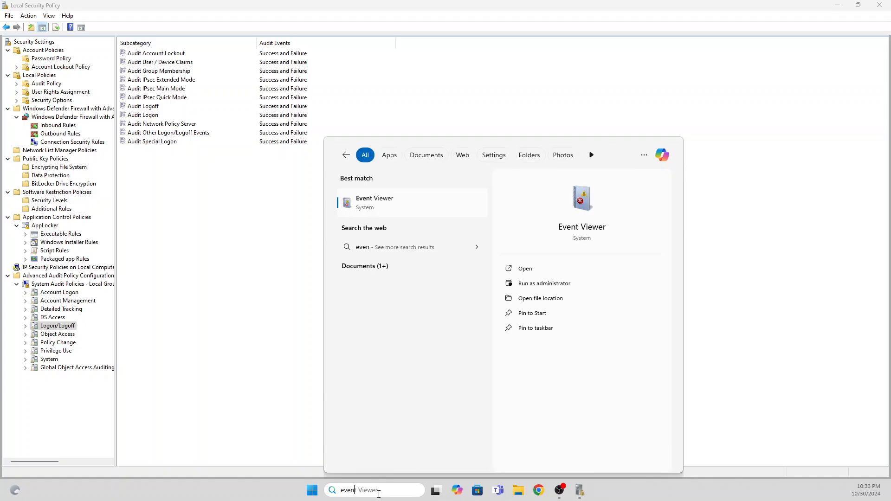
{"action": "left_click", "coordinate": [370, 212]}
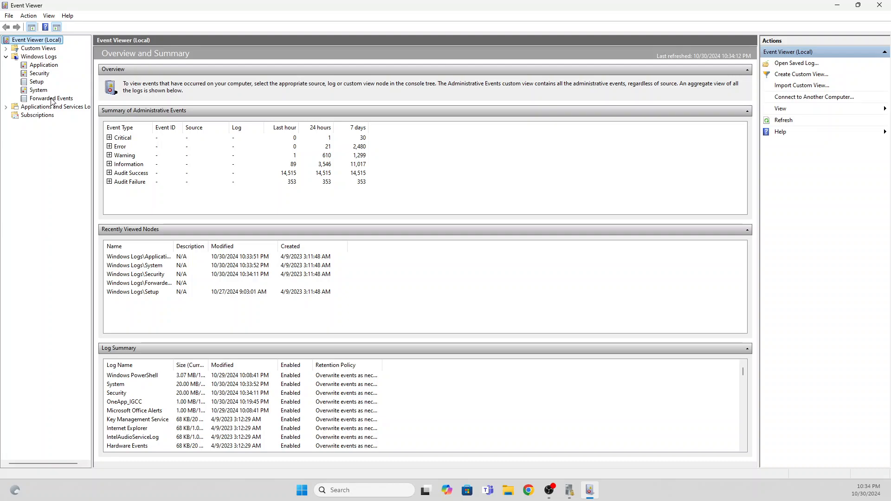
{"action": "left_click", "coordinate": [41, 74]}
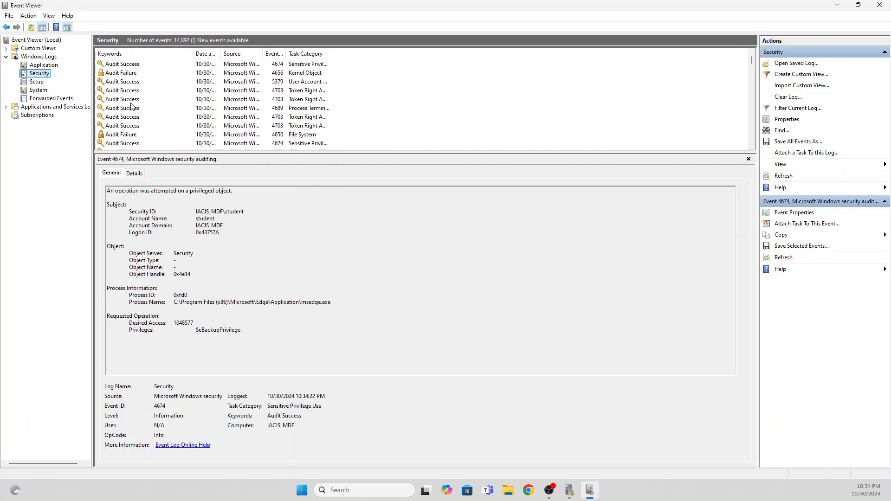
- Examine the Kernel Object and Logon audit failures and a User Account Management event in the Security log, and return to Local Security Policy
{"action": "left_click", "coordinate": [126, 74]}
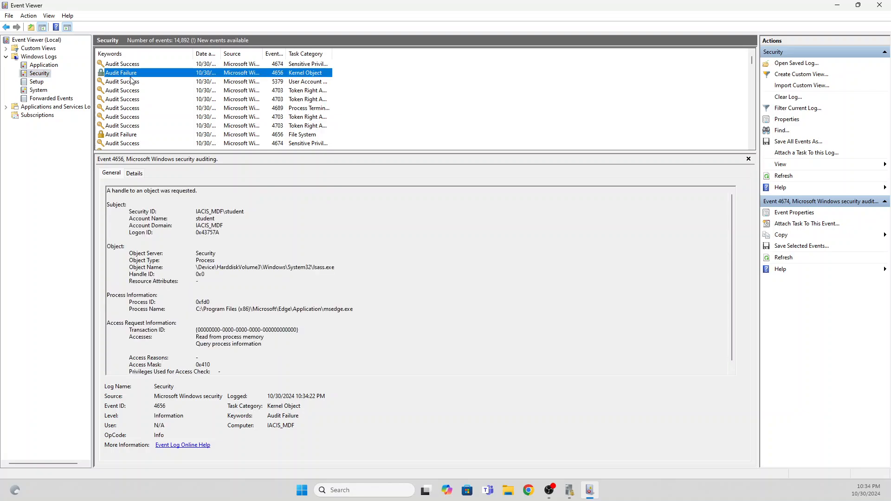
{"action": "scroll", "coordinate": [153, 100], "scroll_direction": "down", "scroll_amount": 10}
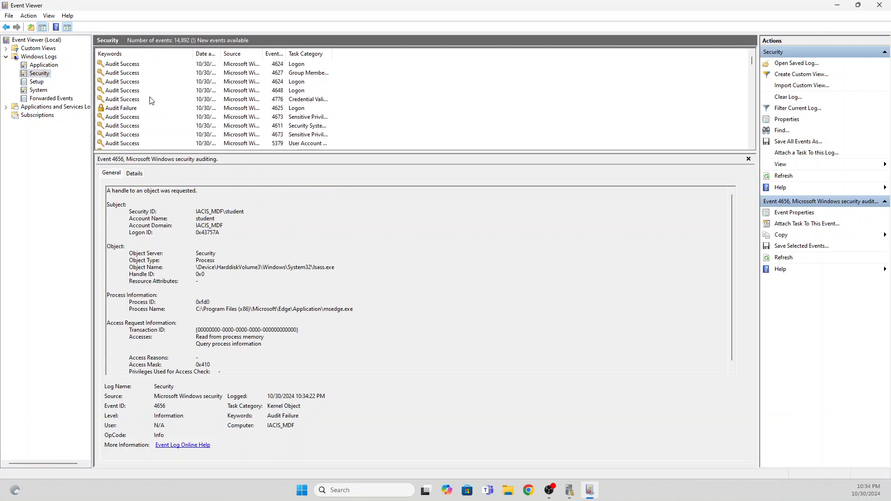
{"action": "left_click", "coordinate": [293, 109]}
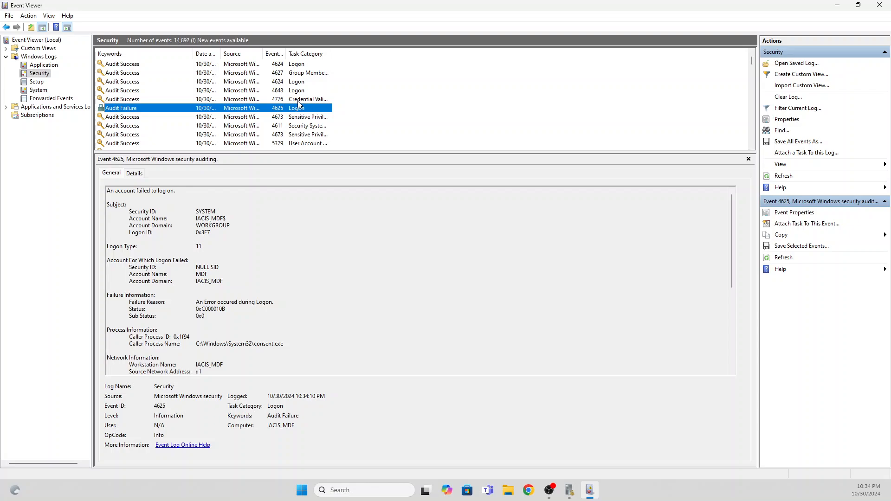
{"action": "scroll", "coordinate": [297, 115], "scroll_direction": "down", "scroll_amount": 5}
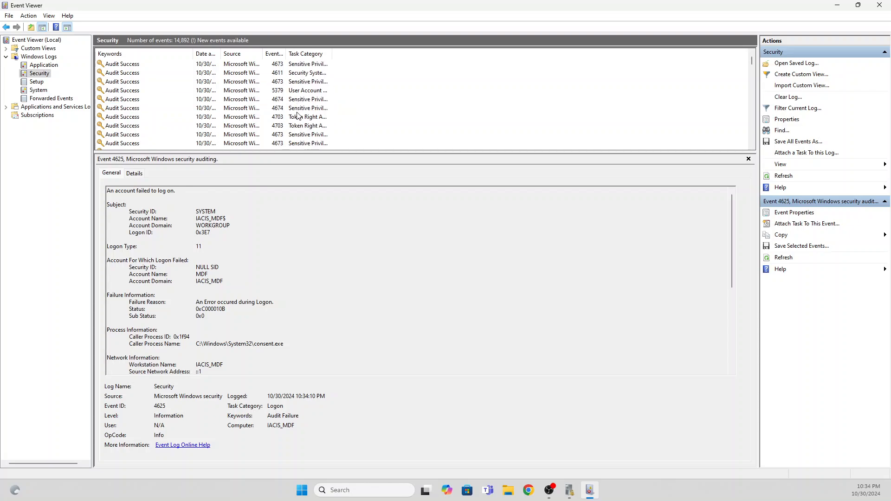
{"action": "scroll", "coordinate": [336, 129], "scroll_direction": "down", "scroll_amount": 5}
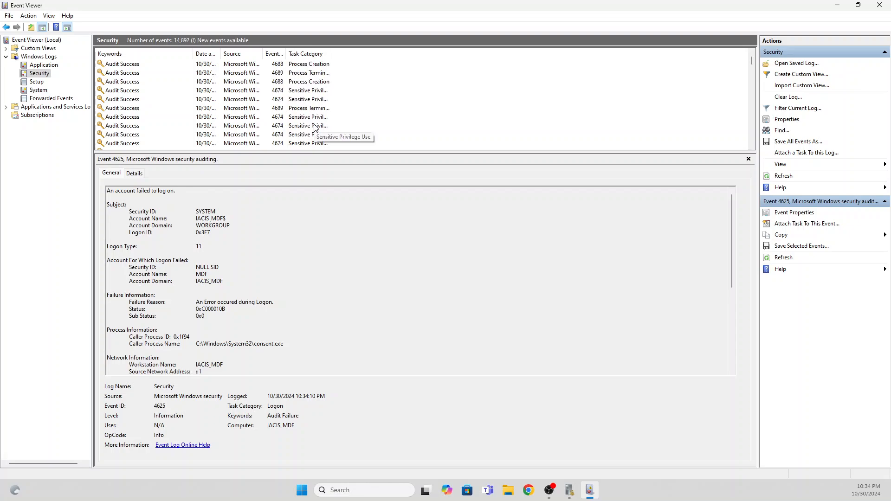
{"action": "scroll", "coordinate": [311, 127], "scroll_direction": "down", "scroll_amount": 3}
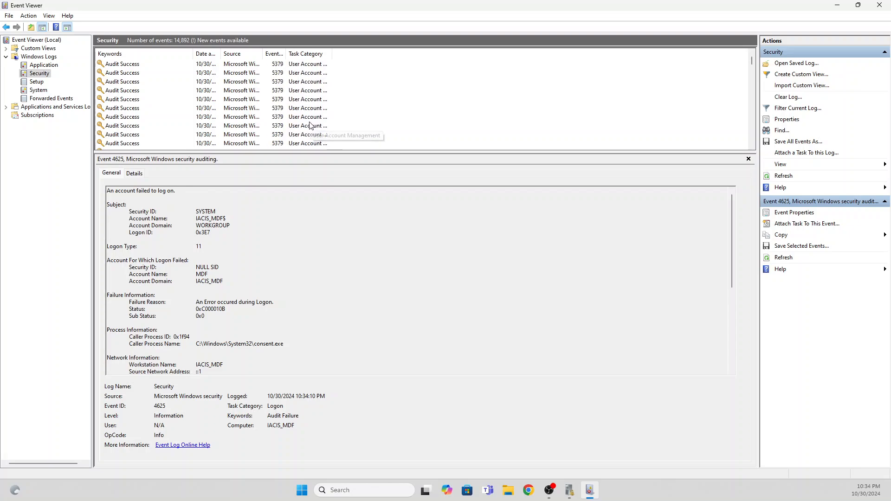
{"action": "scroll", "coordinate": [339, 129], "scroll_direction": "down", "scroll_amount": 1}
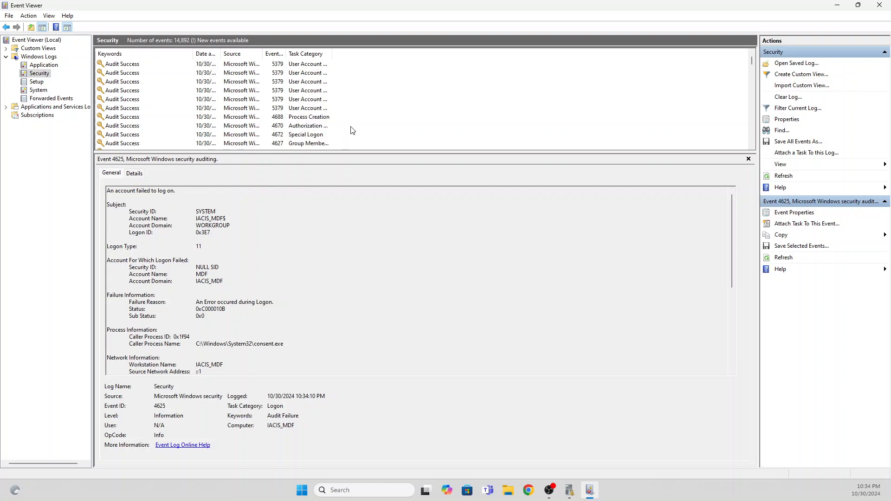
{"action": "left_click", "coordinate": [312, 109]}
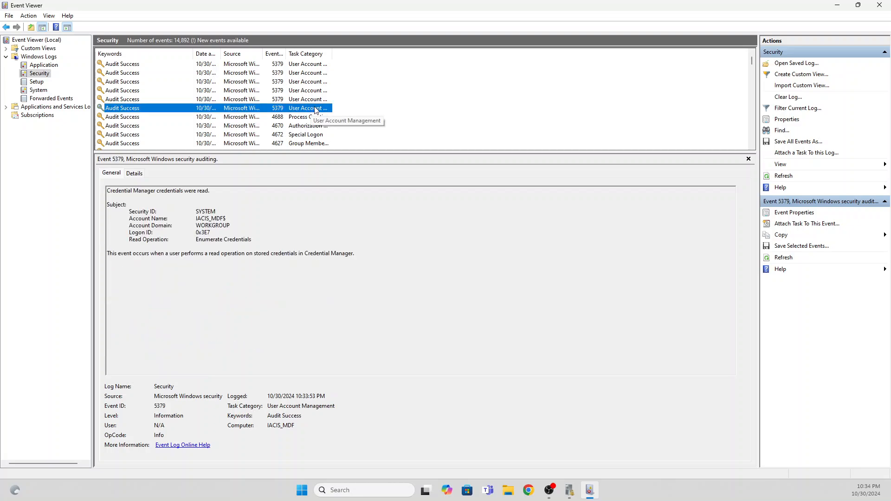
{"action": "scroll", "coordinate": [319, 108], "scroll_direction": "down", "scroll_amount": 5}
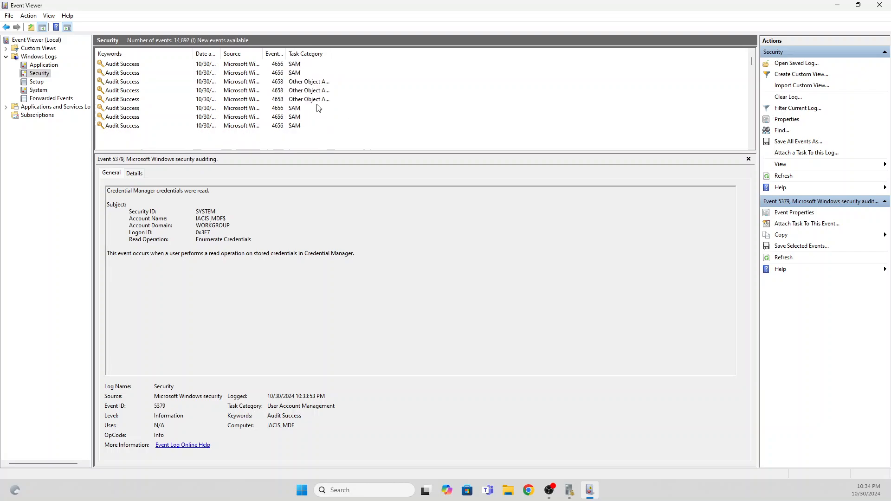
{"action": "scroll", "coordinate": [319, 109], "scroll_direction": "down", "scroll_amount": 15}
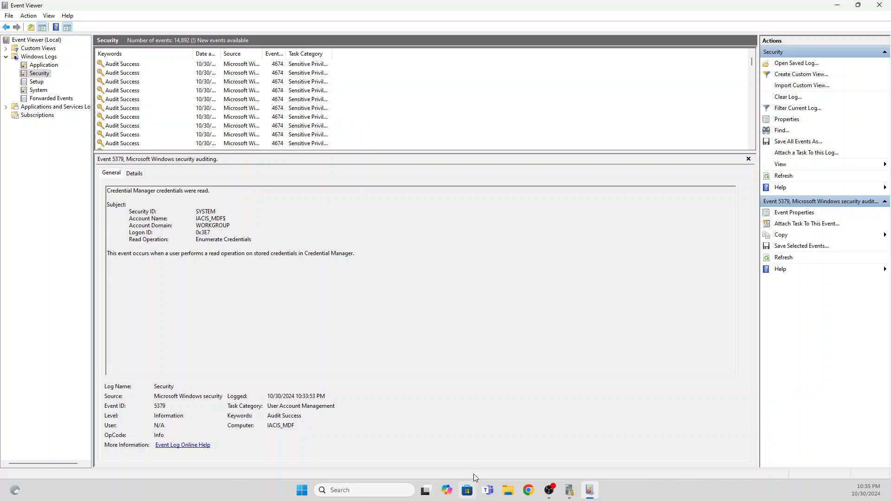
{"action": "left_click", "coordinate": [570, 490]}
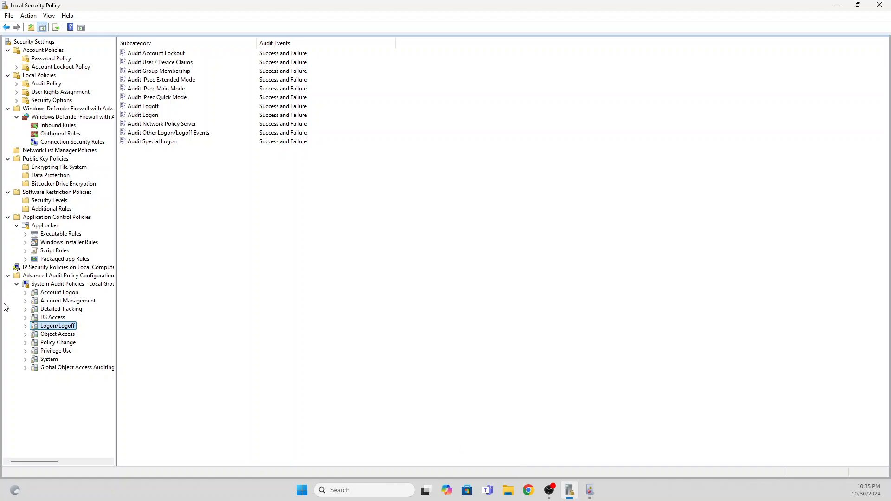
- Review the Policy Change, Privilege Use and DS Access audit categories and the System Audit Policies configuration summary
{"action": "left_click", "coordinate": [58, 343]}
{"action": "left_click", "coordinate": [57, 353]}
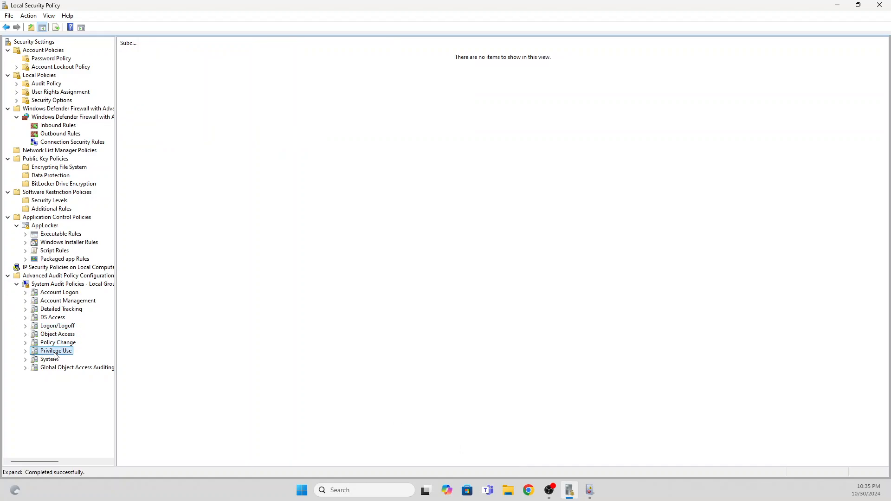
{"action": "left_click", "coordinate": [56, 343]}
{"action": "left_click", "coordinate": [52, 317]}
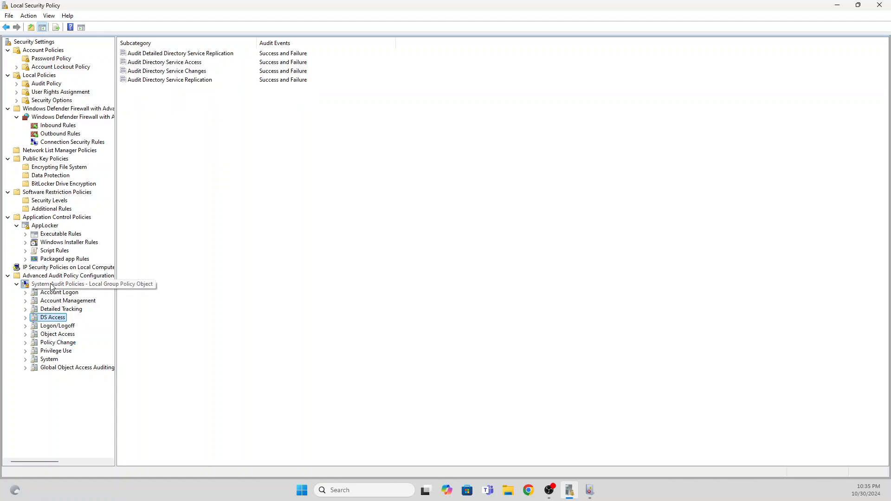
{"action": "left_click", "coordinate": [52, 284]}
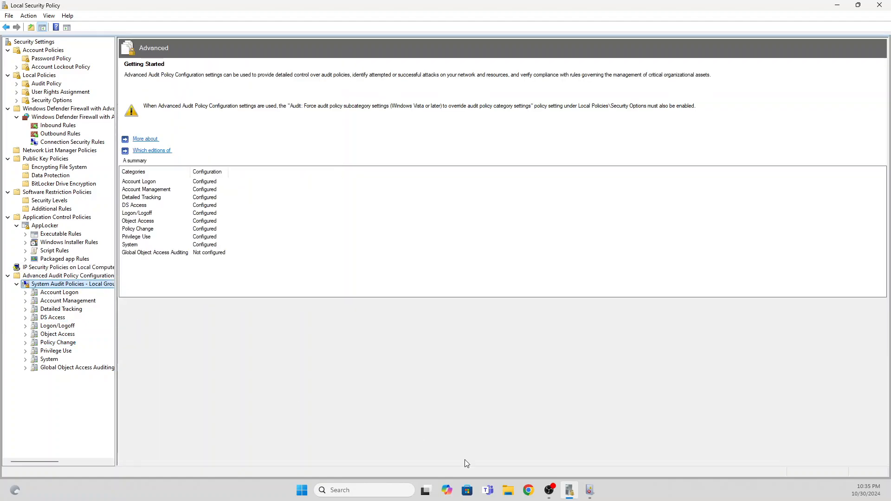
- Switch to Event Viewer and examine the Sensitive Privilege Use audit events in the Security log
{"action": "left_click", "coordinate": [591, 493]}
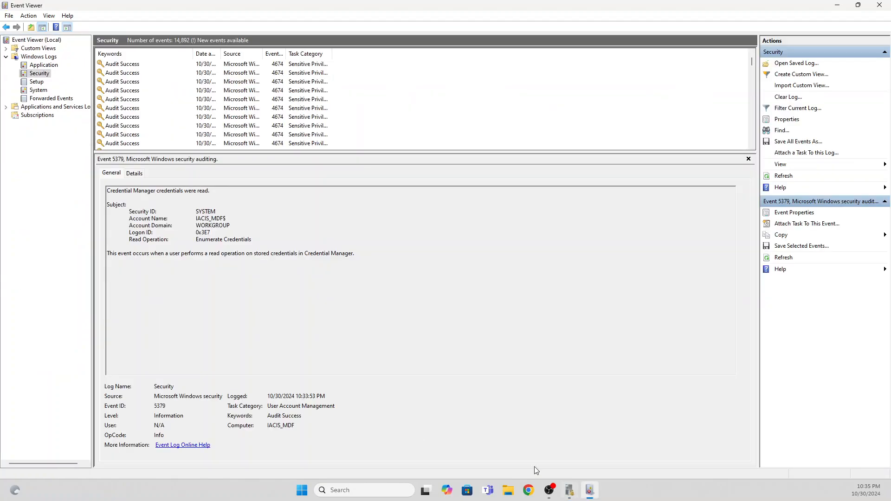
{"action": "left_click", "coordinate": [214, 128]}
{"action": "scroll", "coordinate": [214, 128], "scroll_direction": "down", "scroll_amount": 4}
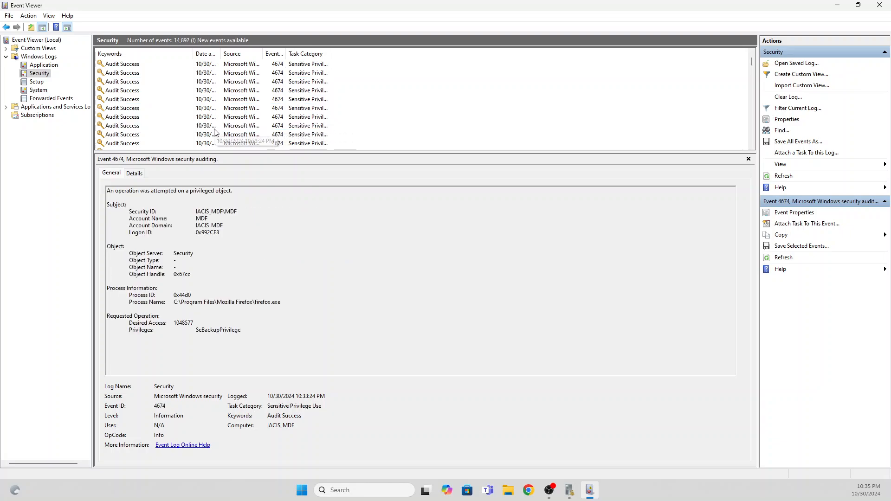
{"action": "left_click", "coordinate": [304, 142]}
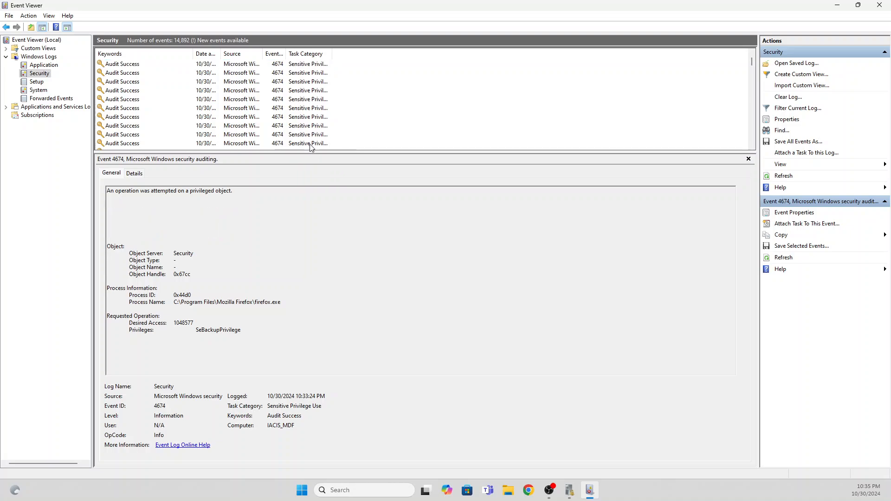
{"action": "scroll", "coordinate": [305, 141], "scroll_direction": "down", "scroll_amount": 4}
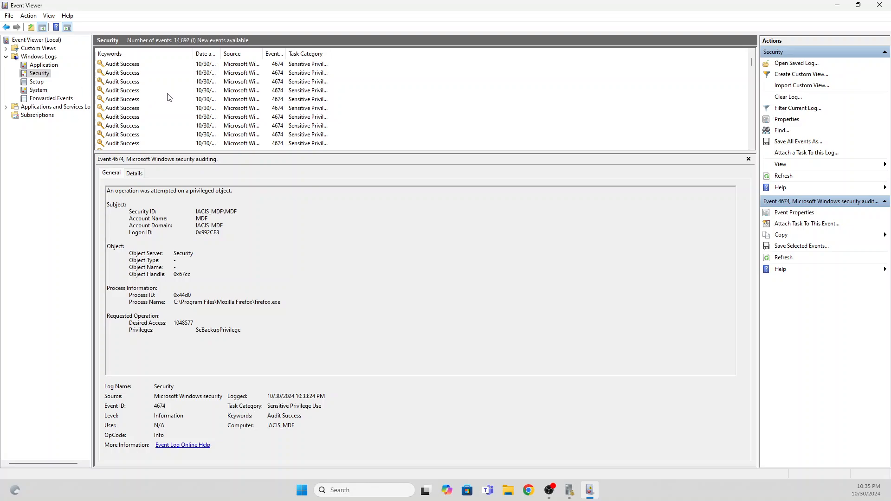
- Examine the Application log, including a CodeMeter Runtime Server event, and the Windows Logs summary, and return to Local Security Policy
{"action": "left_click", "coordinate": [46, 66]}
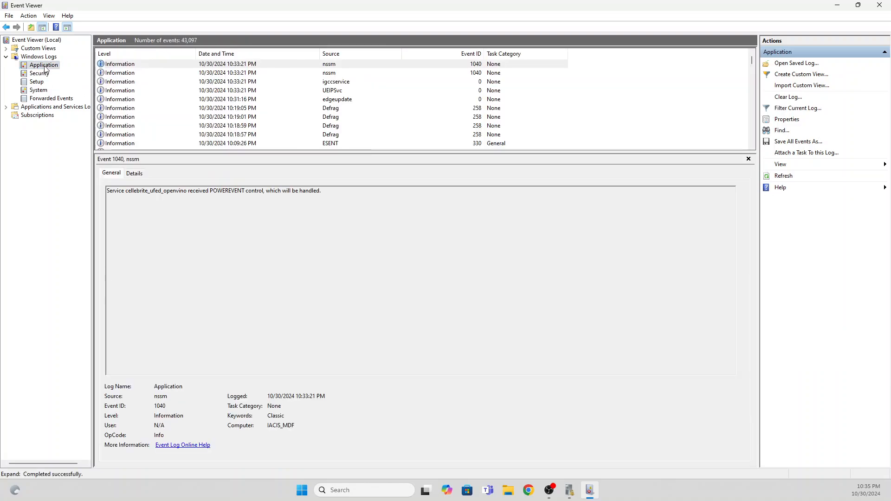
{"action": "scroll", "coordinate": [227, 109], "scroll_direction": "down", "scroll_amount": 5}
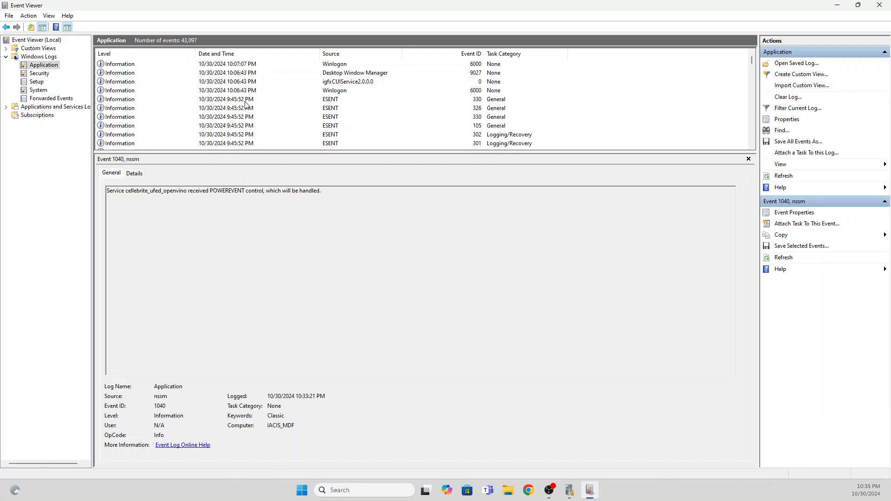
{"action": "scroll", "coordinate": [246, 105], "scroll_direction": "down", "scroll_amount": 10}
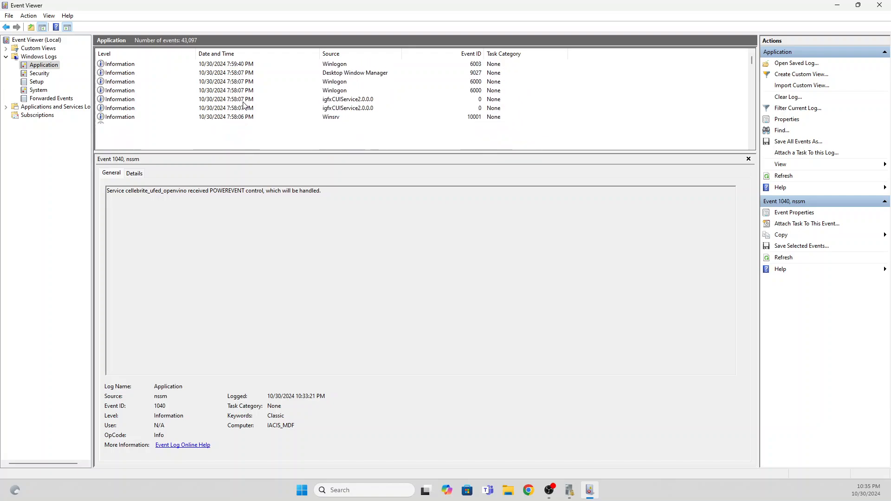
{"action": "scroll", "coordinate": [243, 105], "scroll_direction": "down", "scroll_amount": 10}
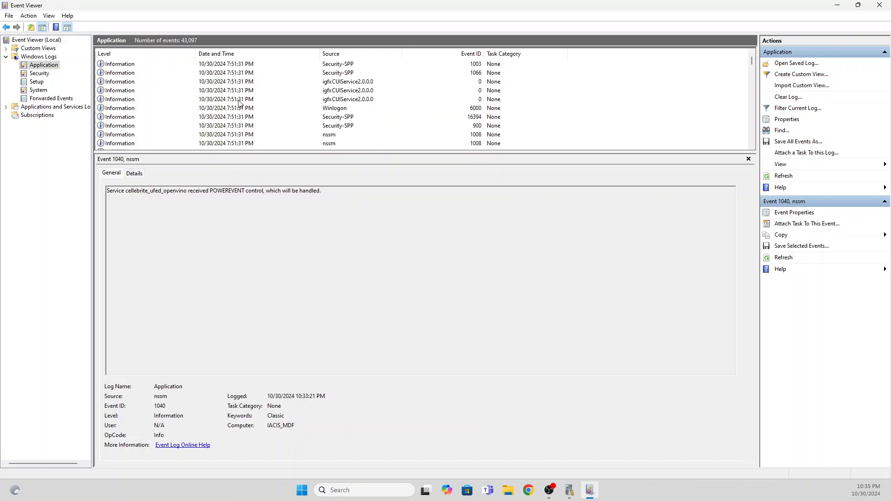
{"action": "scroll", "coordinate": [239, 103], "scroll_direction": "up", "scroll_amount": 5}
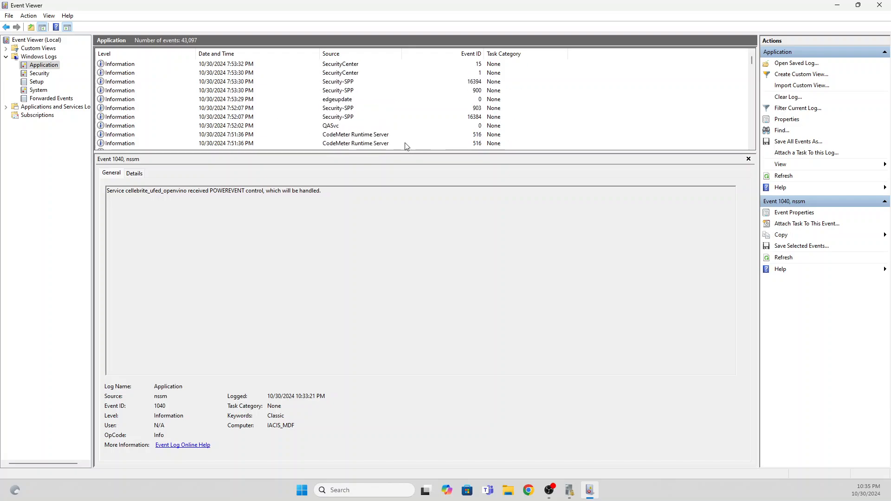
{"action": "left_click", "coordinate": [369, 135]}
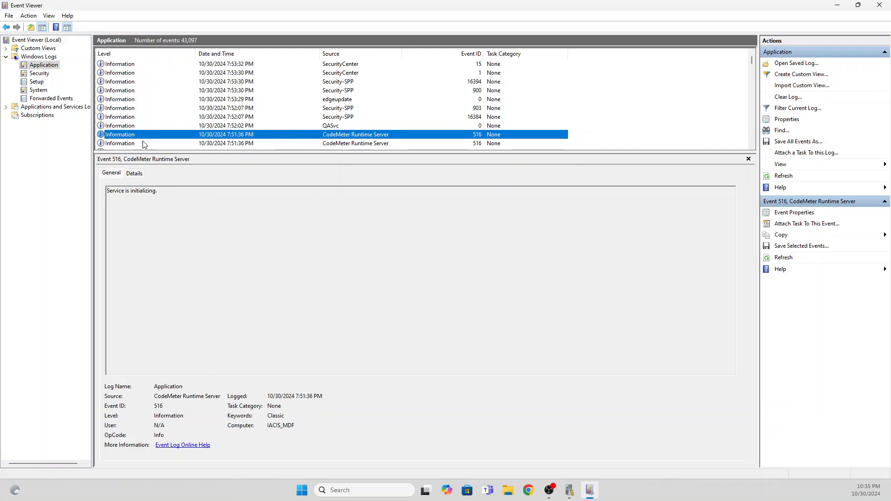
{"action": "left_click", "coordinate": [46, 56]}
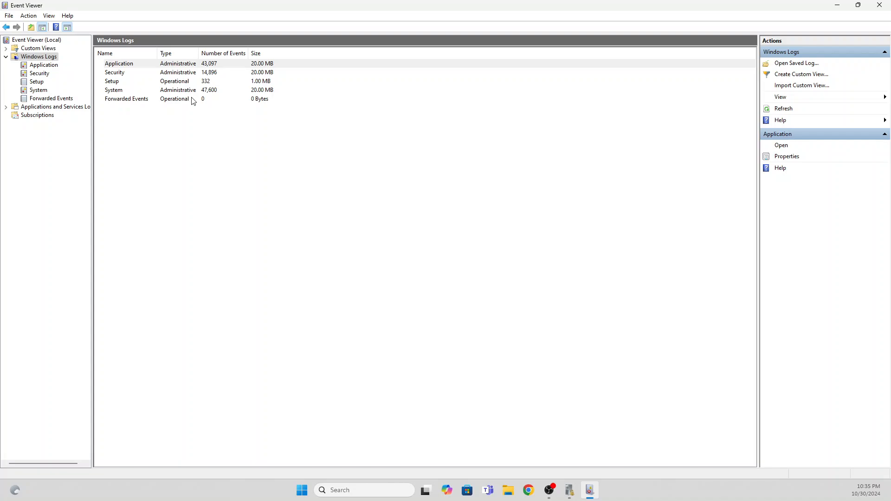
{"action": "left_click", "coordinate": [836, 8]}
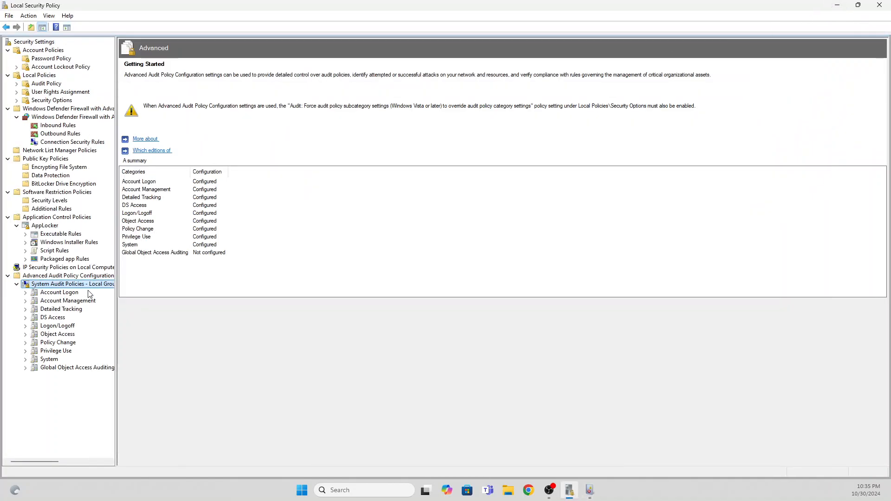